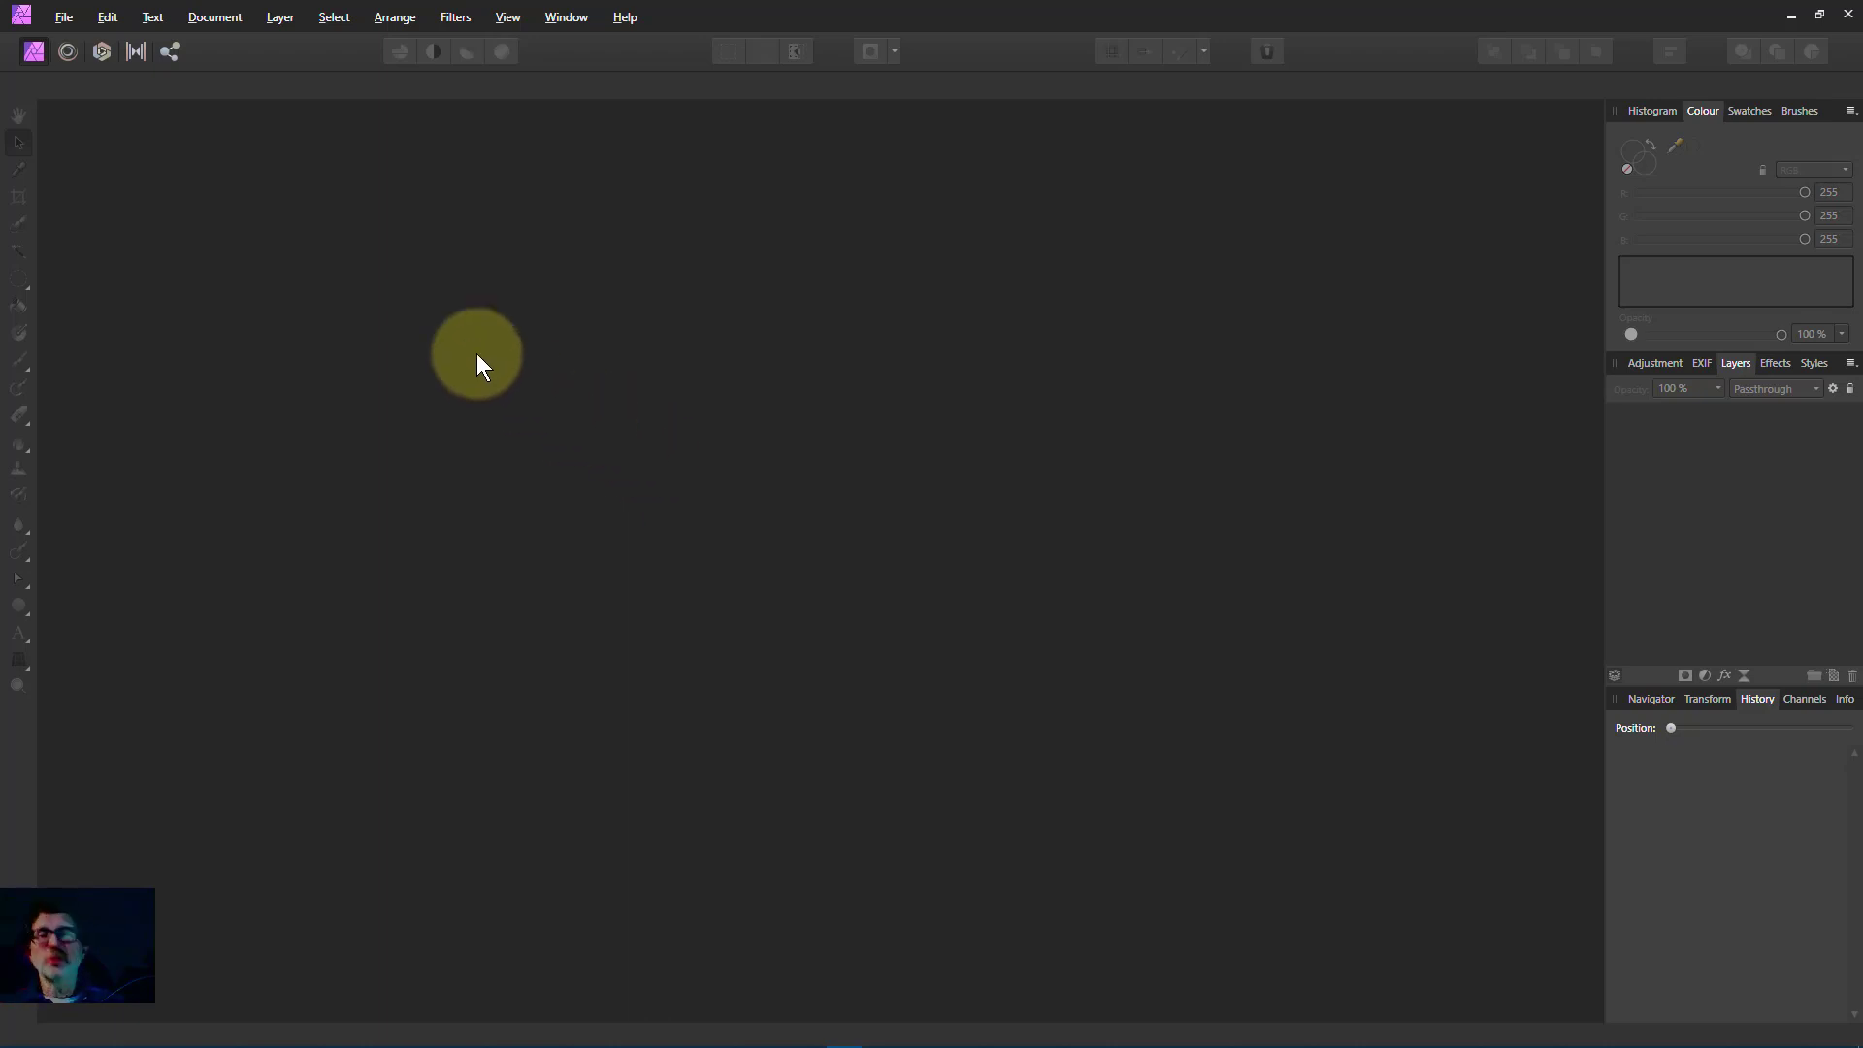
- Create a new FHD 1080p (1920 × 1080 px) document with a transparent background
{"action": "left_click", "coordinate": [64, 18]}
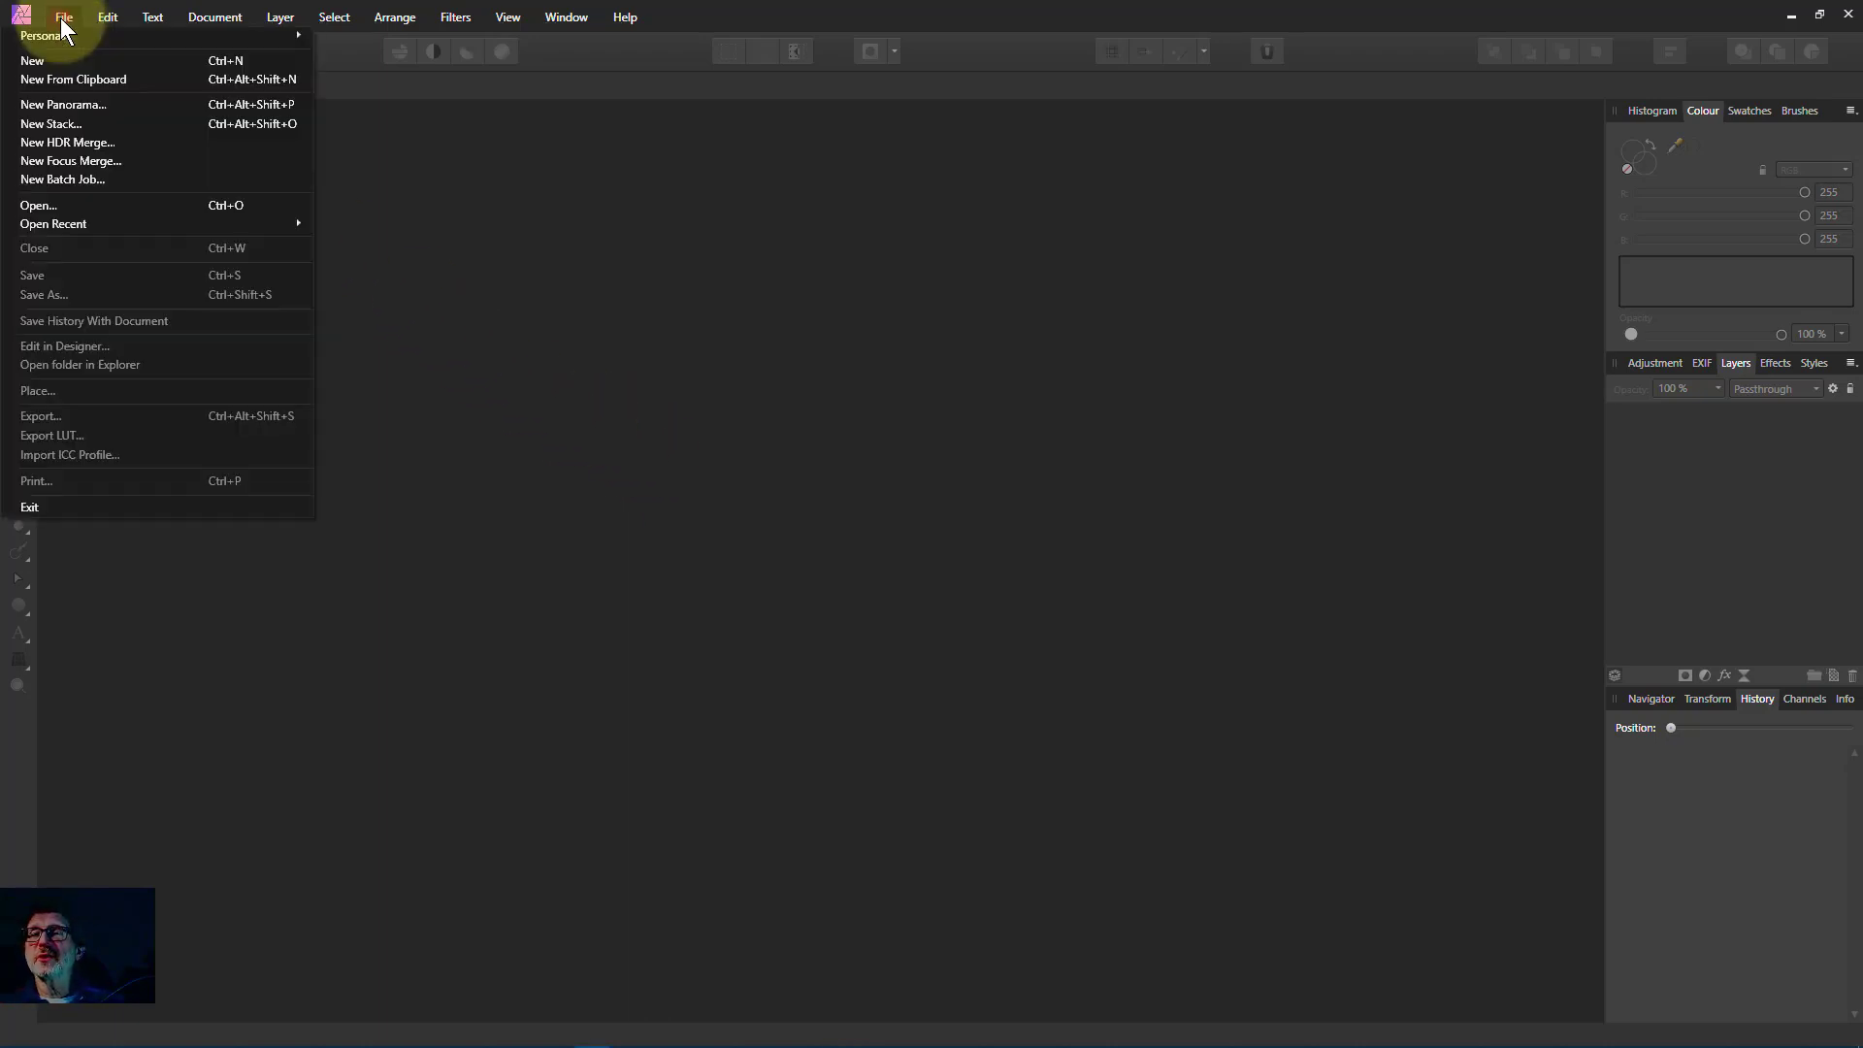
{"action": "left_click", "coordinate": [39, 61]}
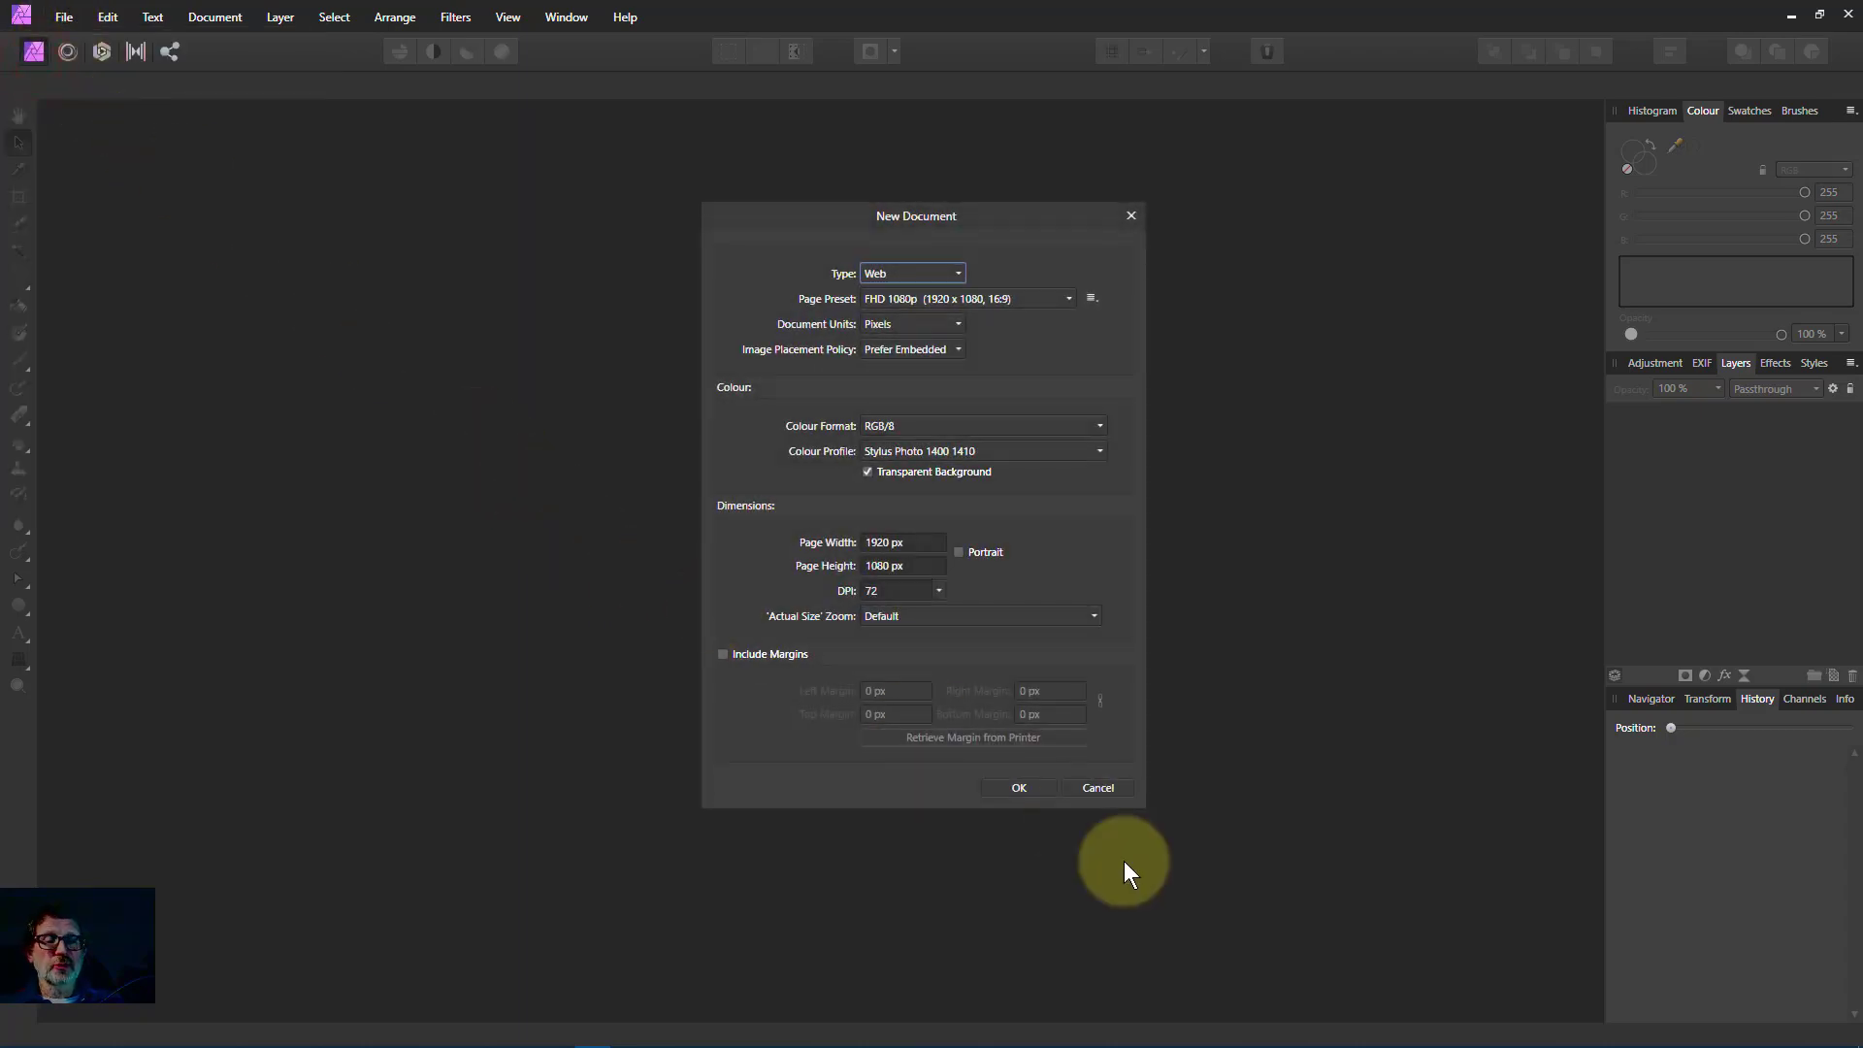
{"action": "left_click", "coordinate": [1012, 784]}
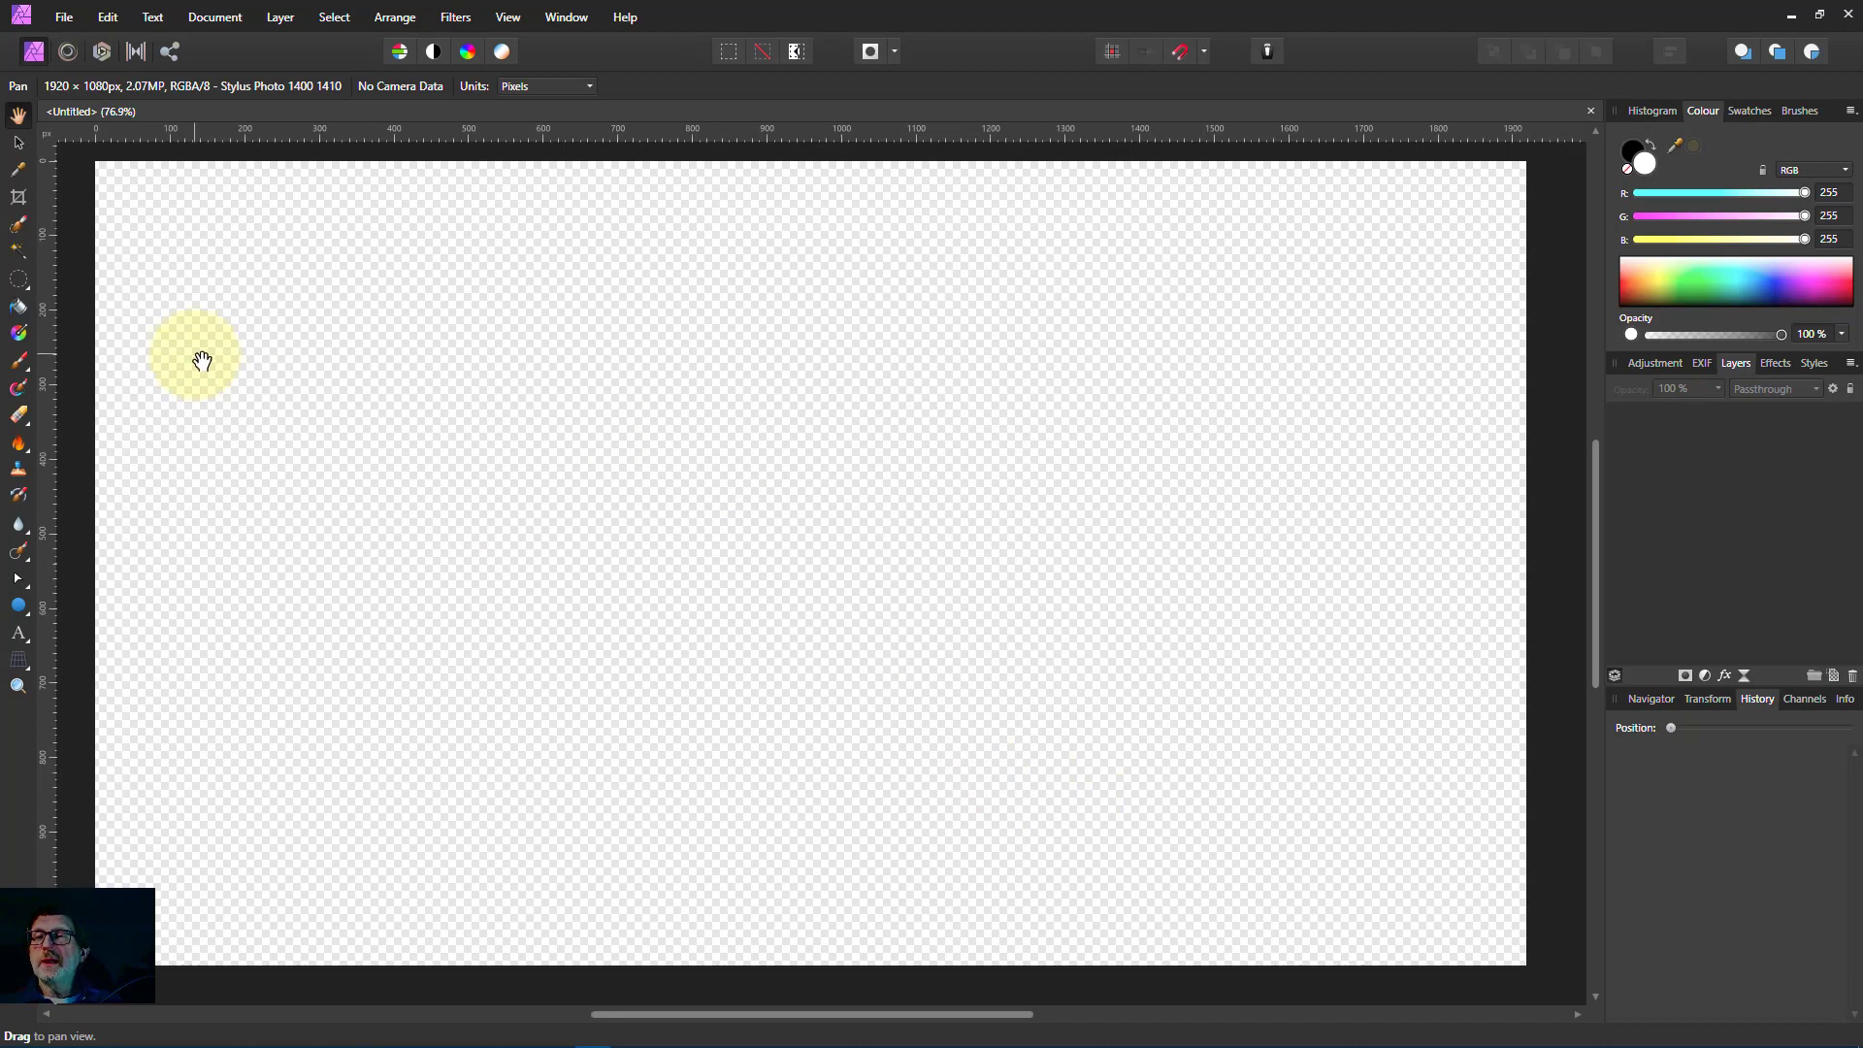
- Switch to the Gradient Tool and add an empty pixel layer to the document
{"action": "left_click", "coordinate": [19, 333]}
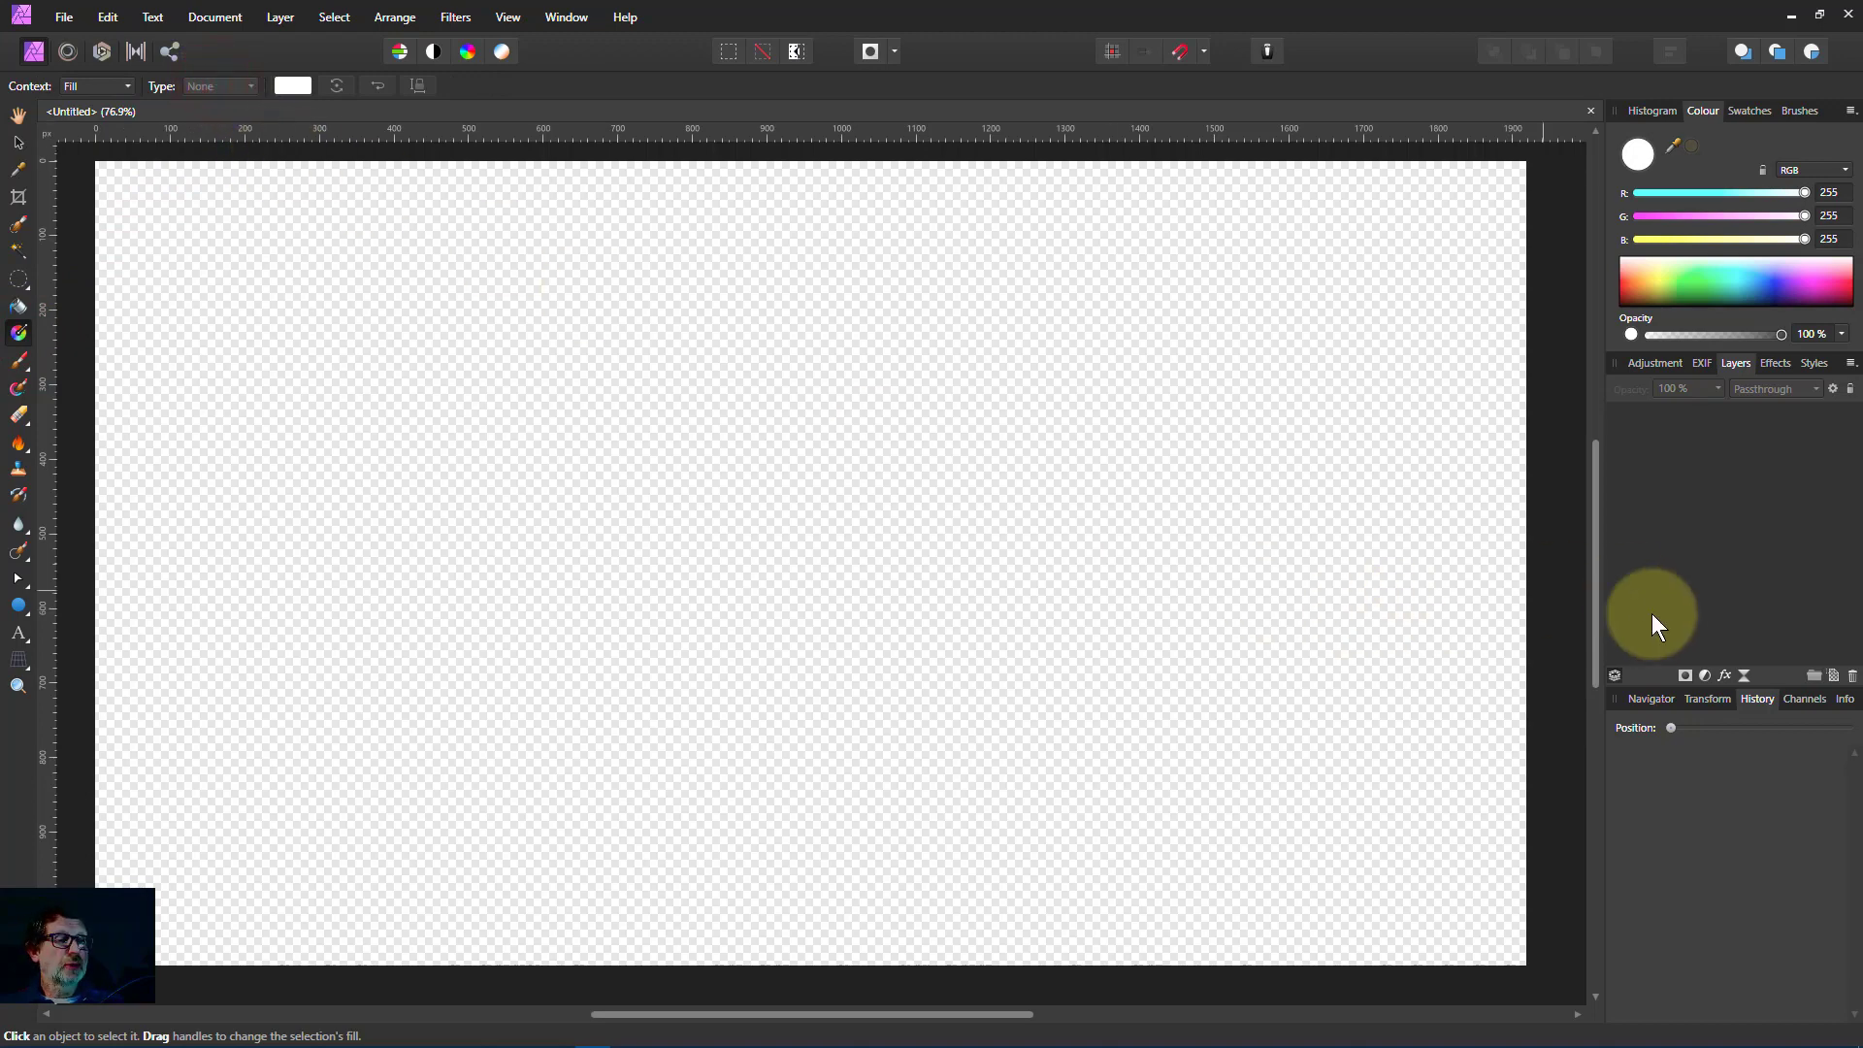
{"action": "left_click", "coordinate": [1834, 677]}
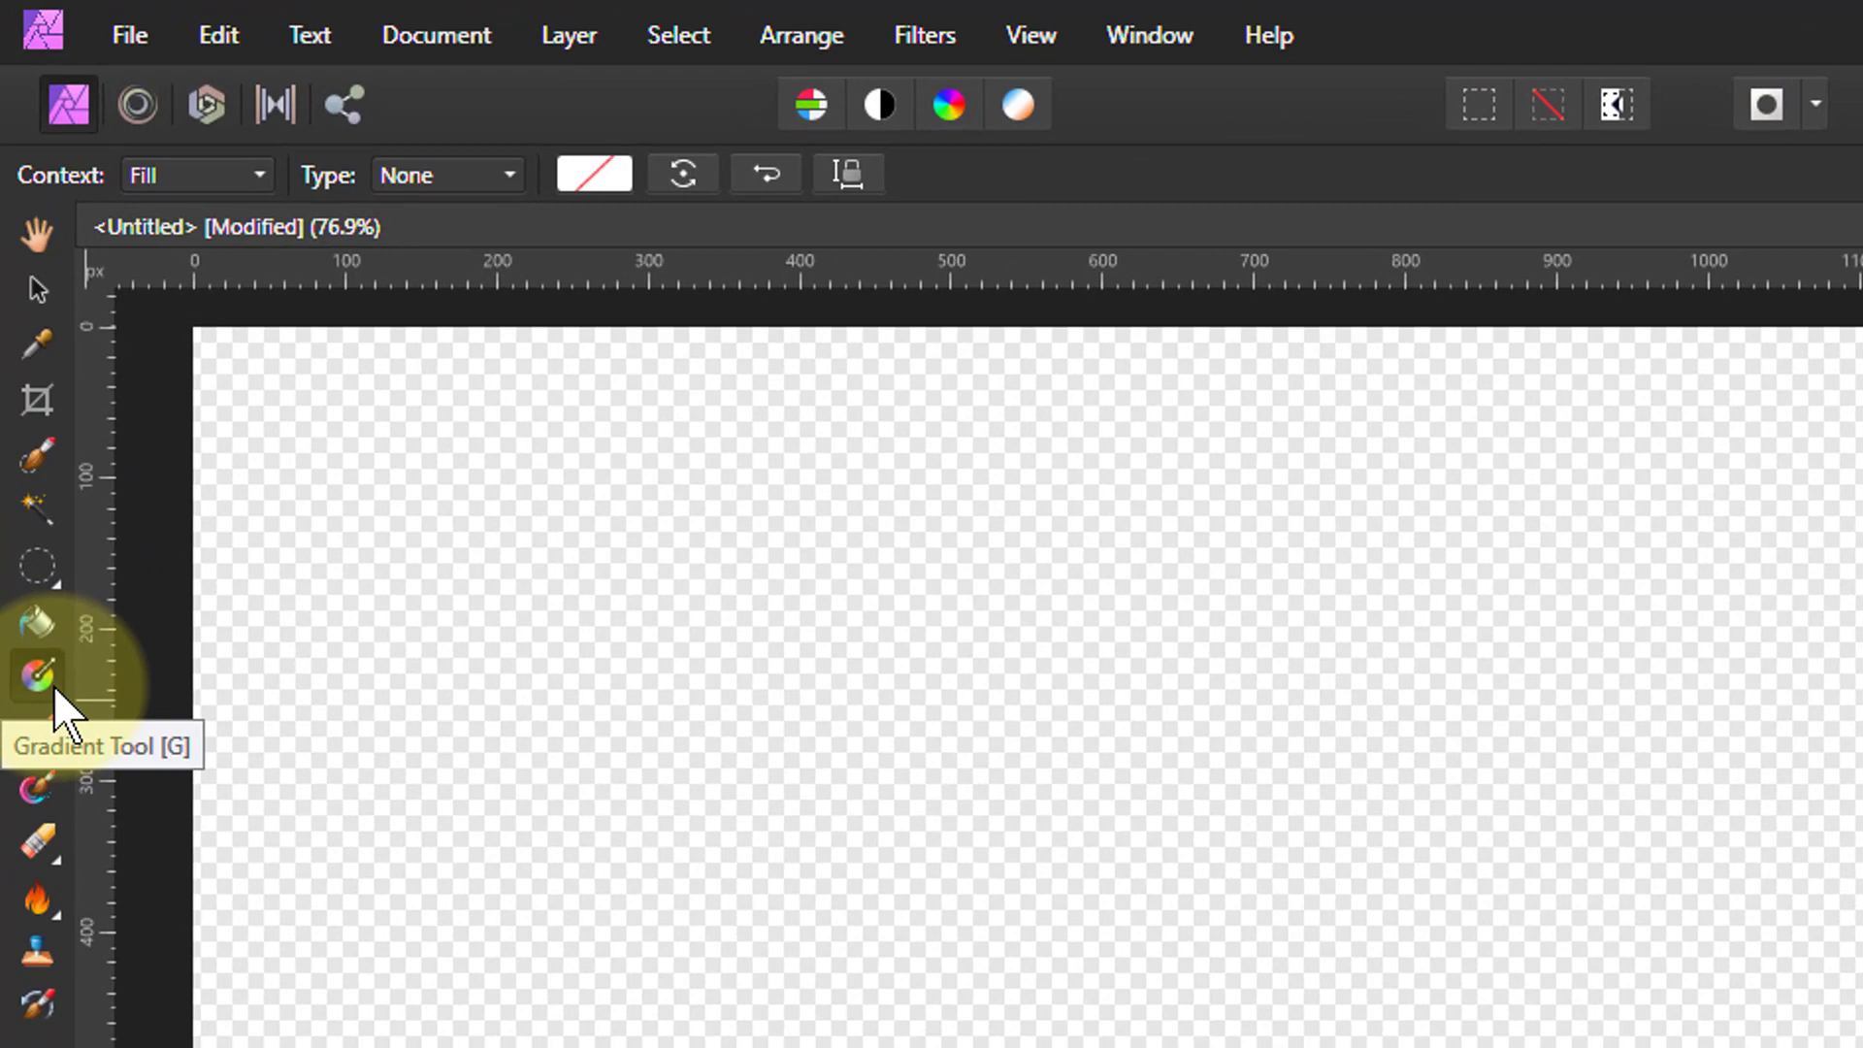
- Change the fill type to Bitmap and use before.jpg as the fill image
{"action": "left_click", "coordinate": [456, 172]}
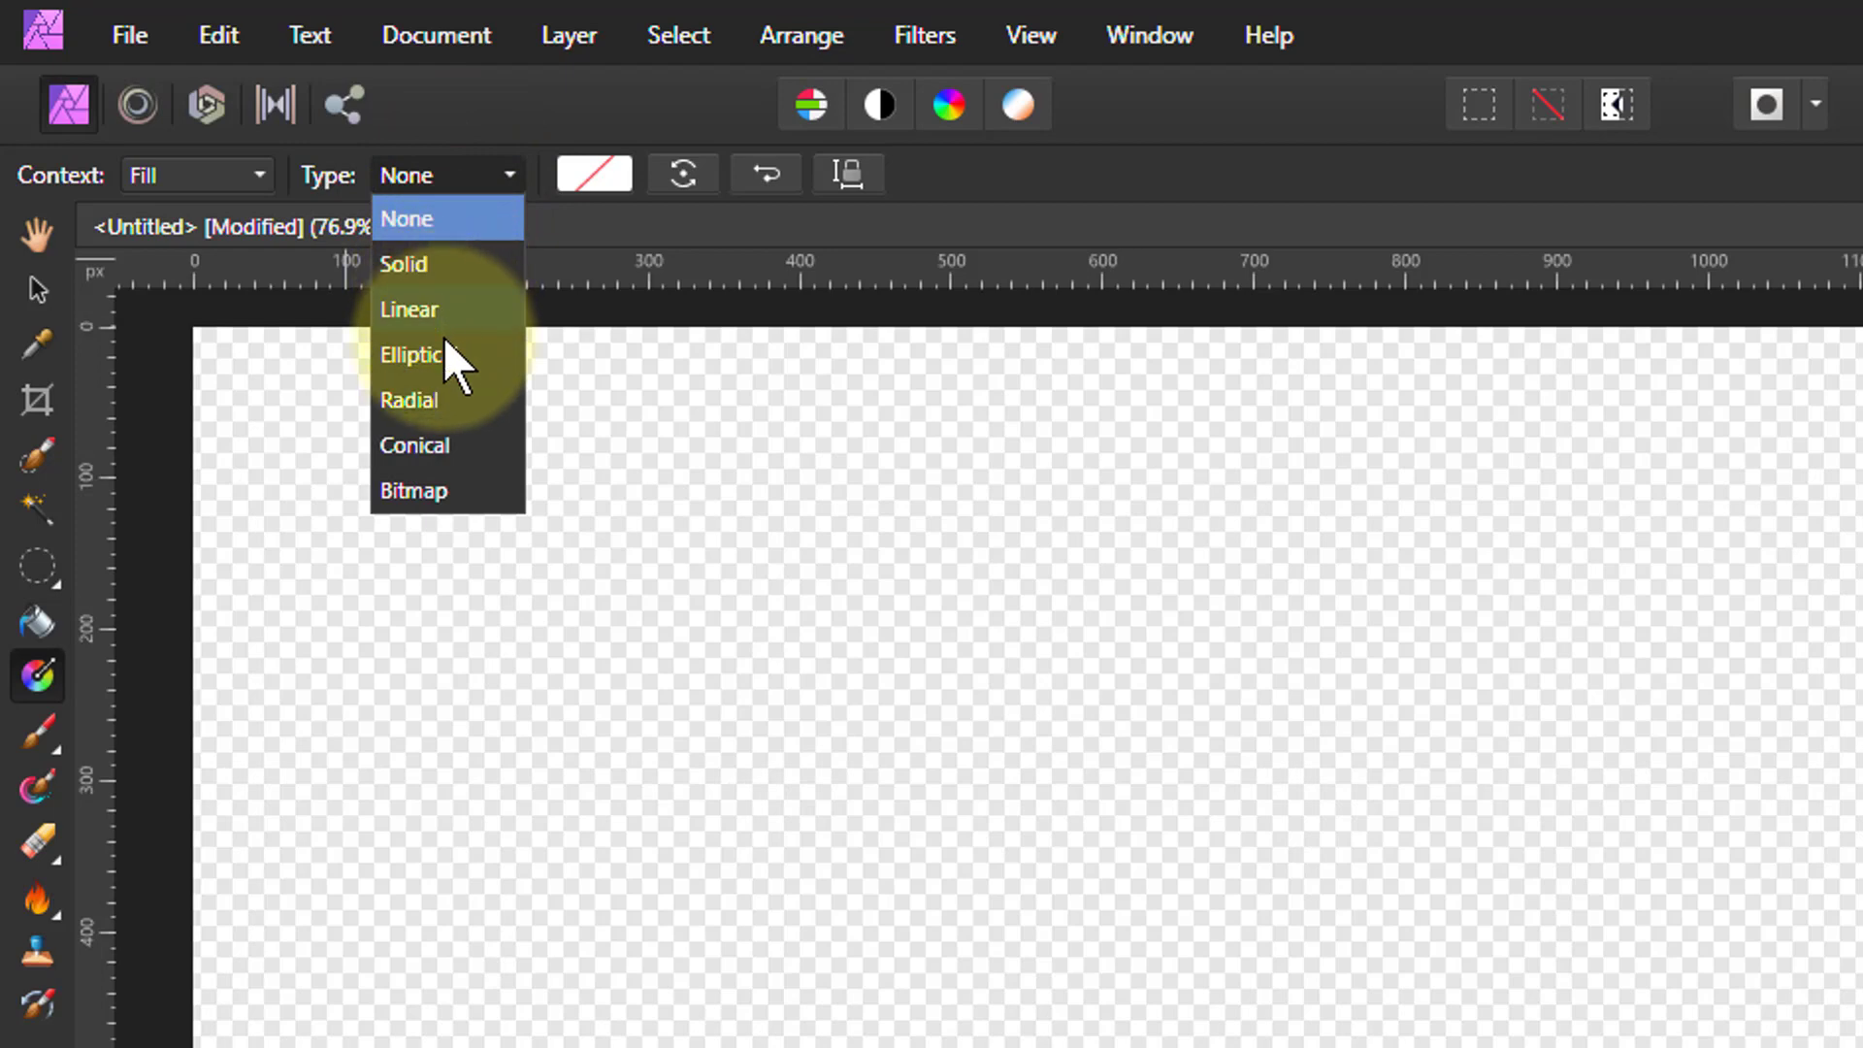
{"action": "left_click", "coordinate": [427, 497]}
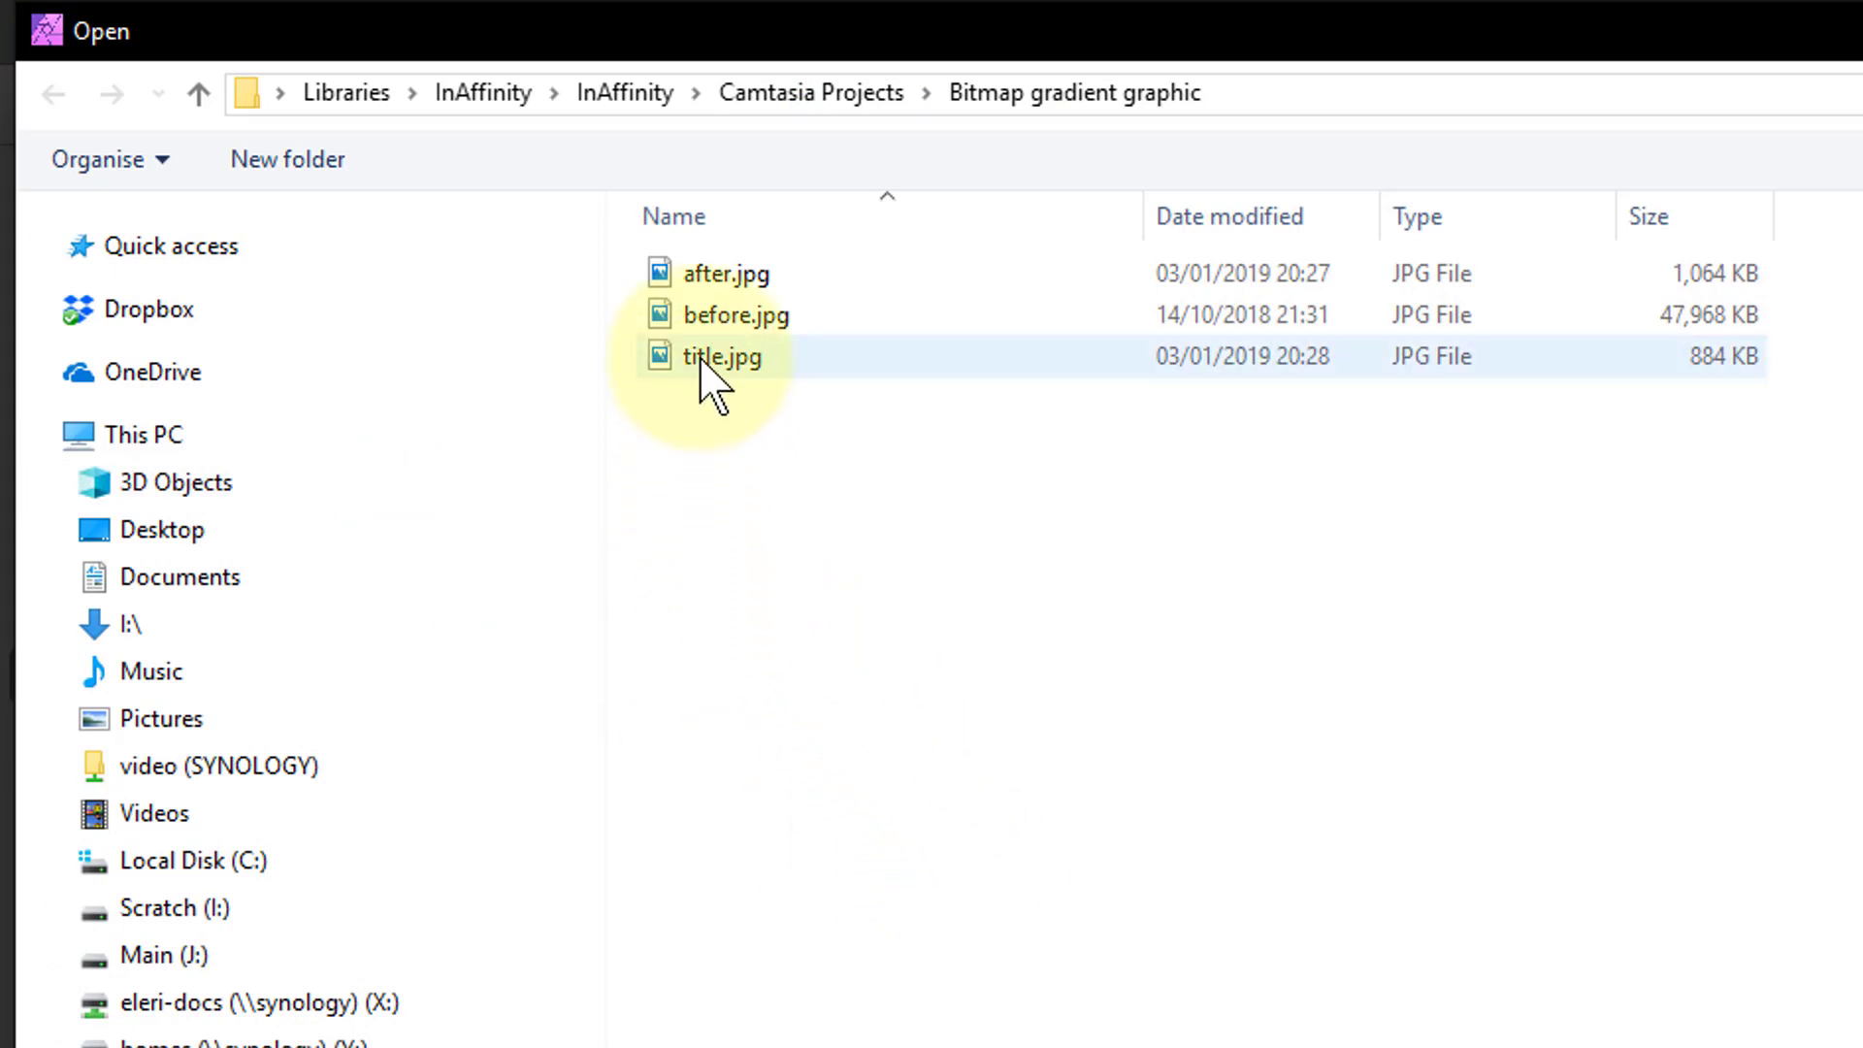
{"action": "double_click", "coordinate": [699, 317]}
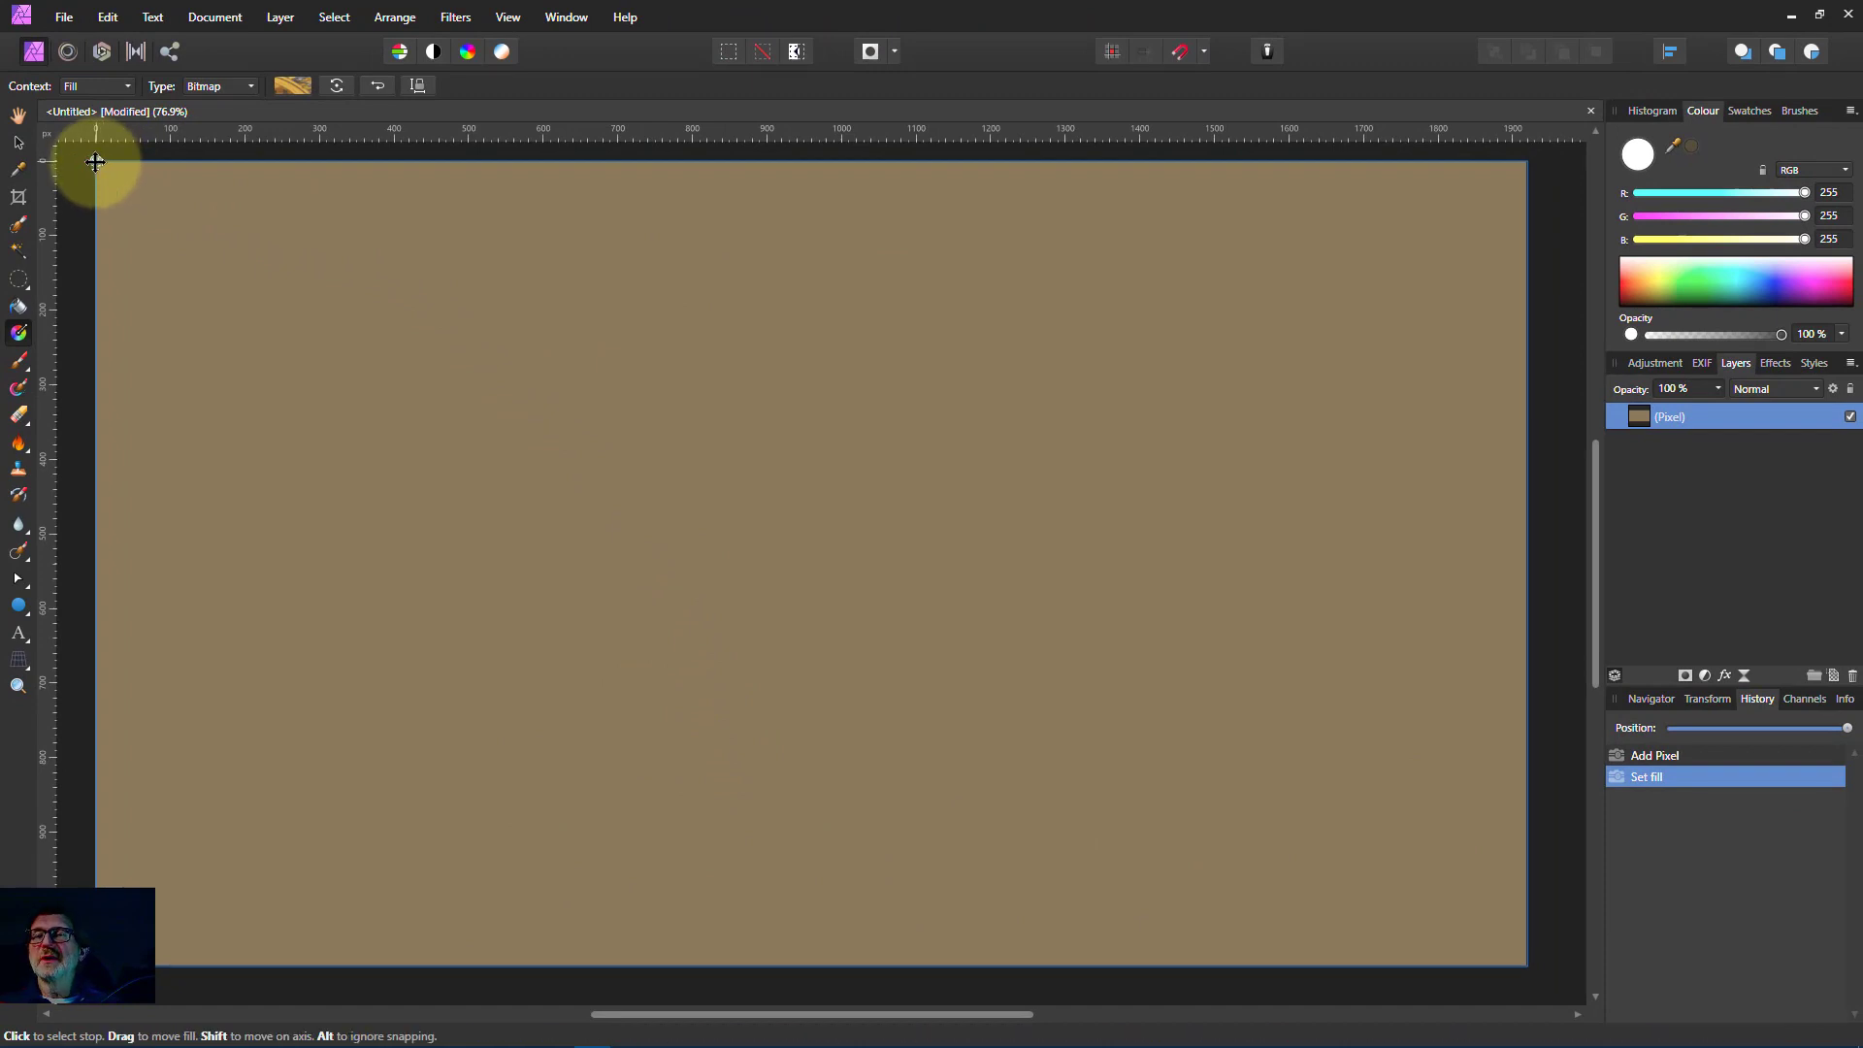
- Drag the bitmap fill's start and end handles to stretch it into diagonal gold-and-brown streaks
{"action": "mouse_move", "coordinate": [98, 162]}
{"action": "left_mouse_down"}
{"action": "mouse_move", "coordinate": [124, 169]}
{"action": "mouse_move", "coordinate": [107, 162]}
{"action": "left_mouse_up"}
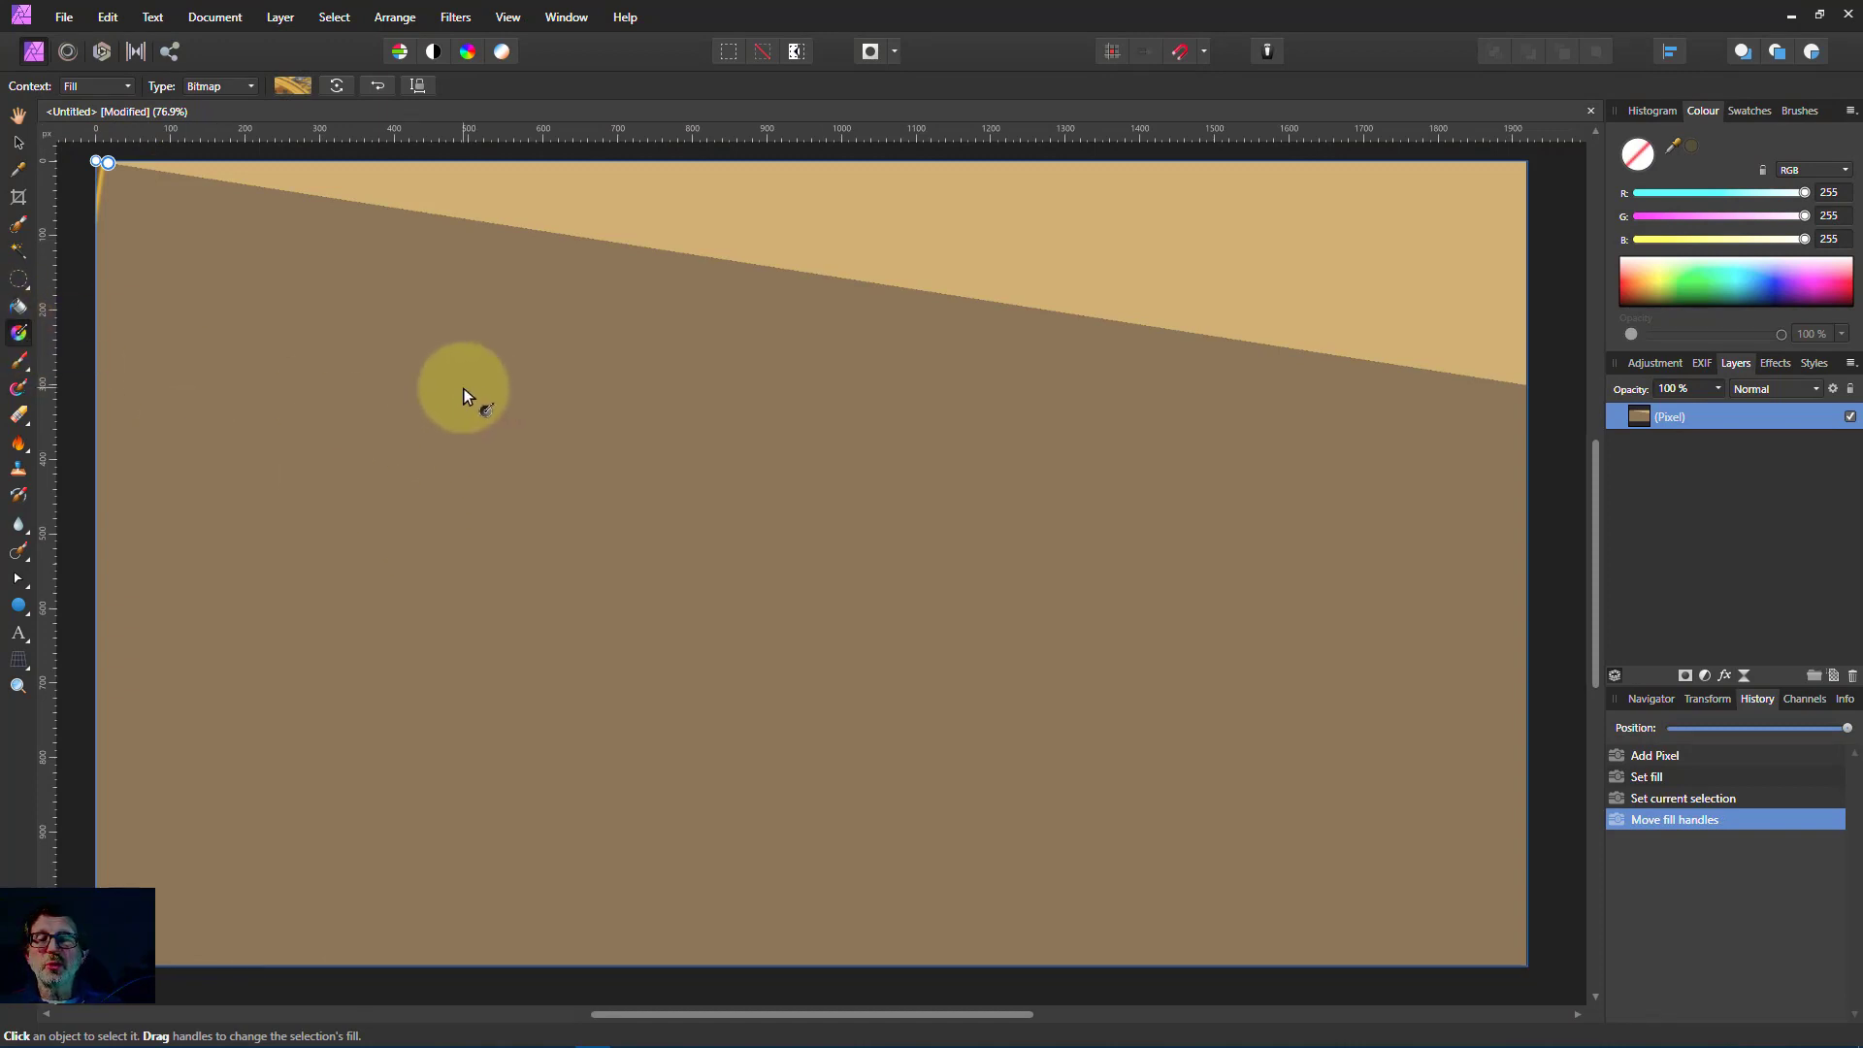
{"action": "left_click_drag", "start_coordinate": [464, 388], "coordinate": [698, 388]}
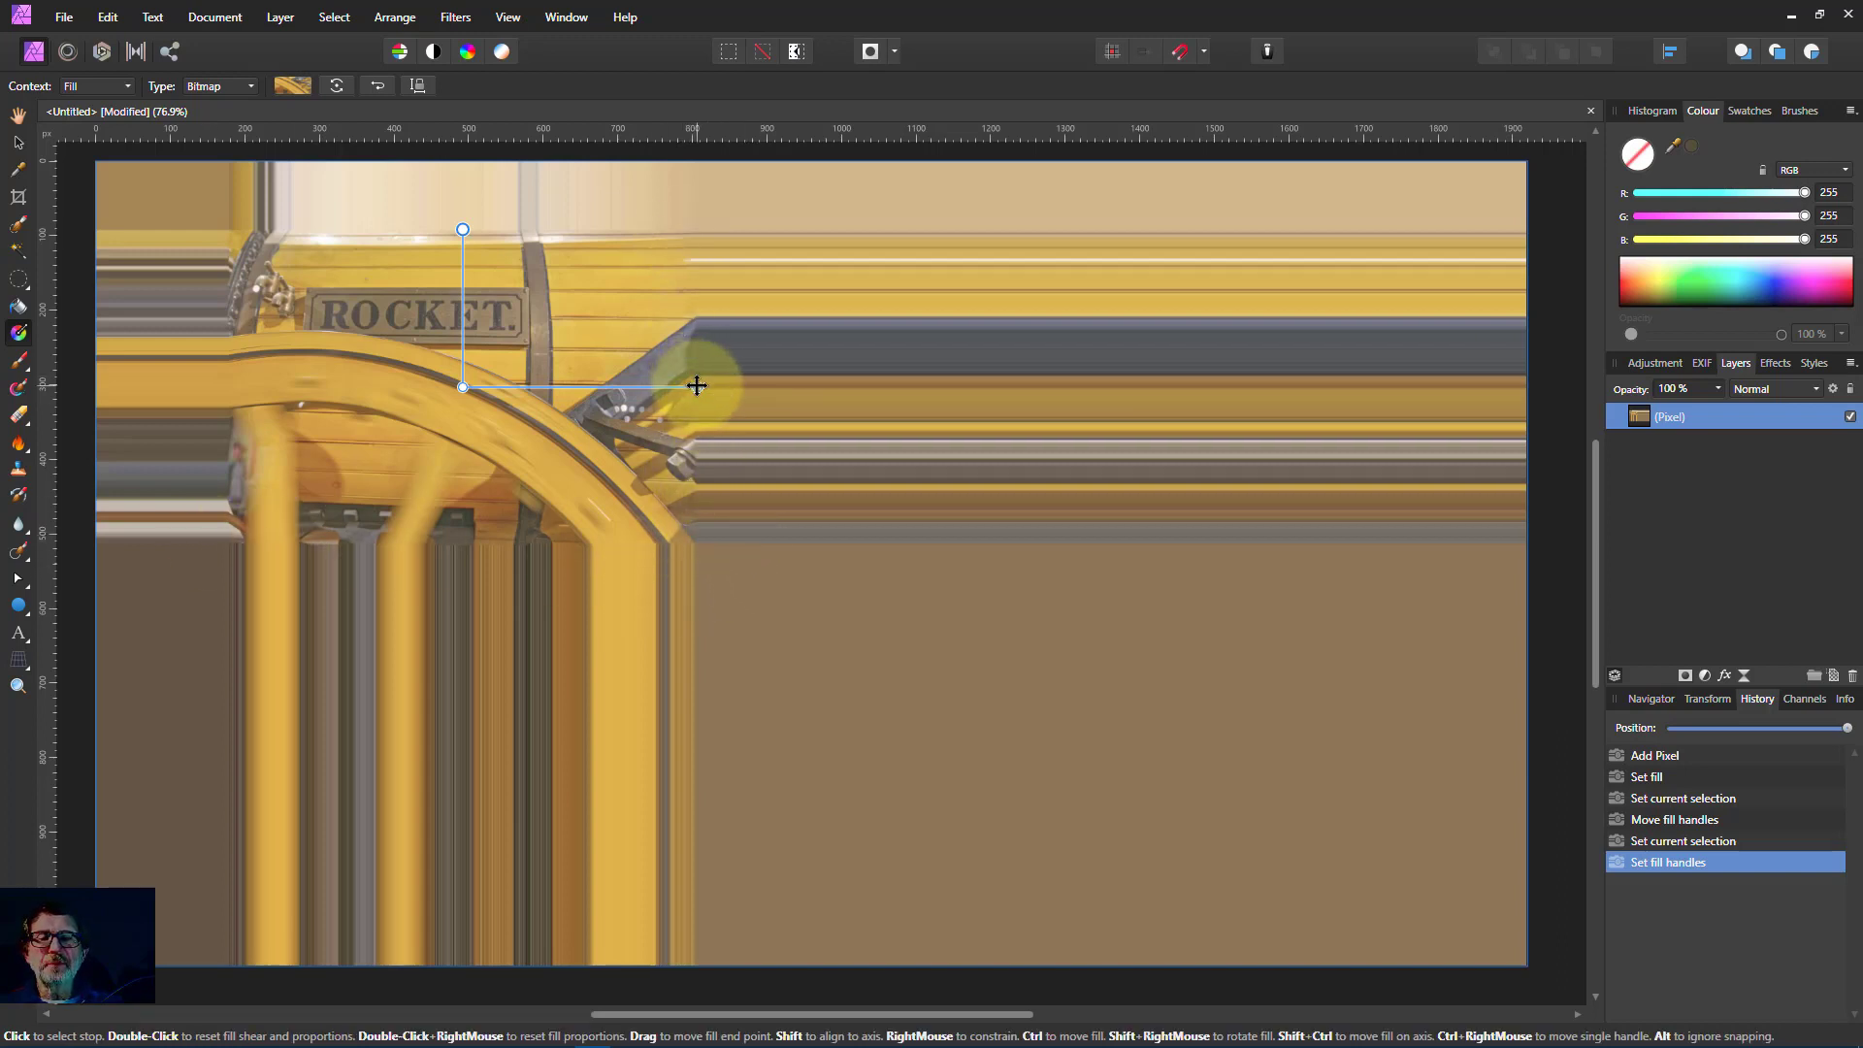
{"action": "left_click_drag", "start_coordinate": [696, 386], "coordinate": [556, 531]}
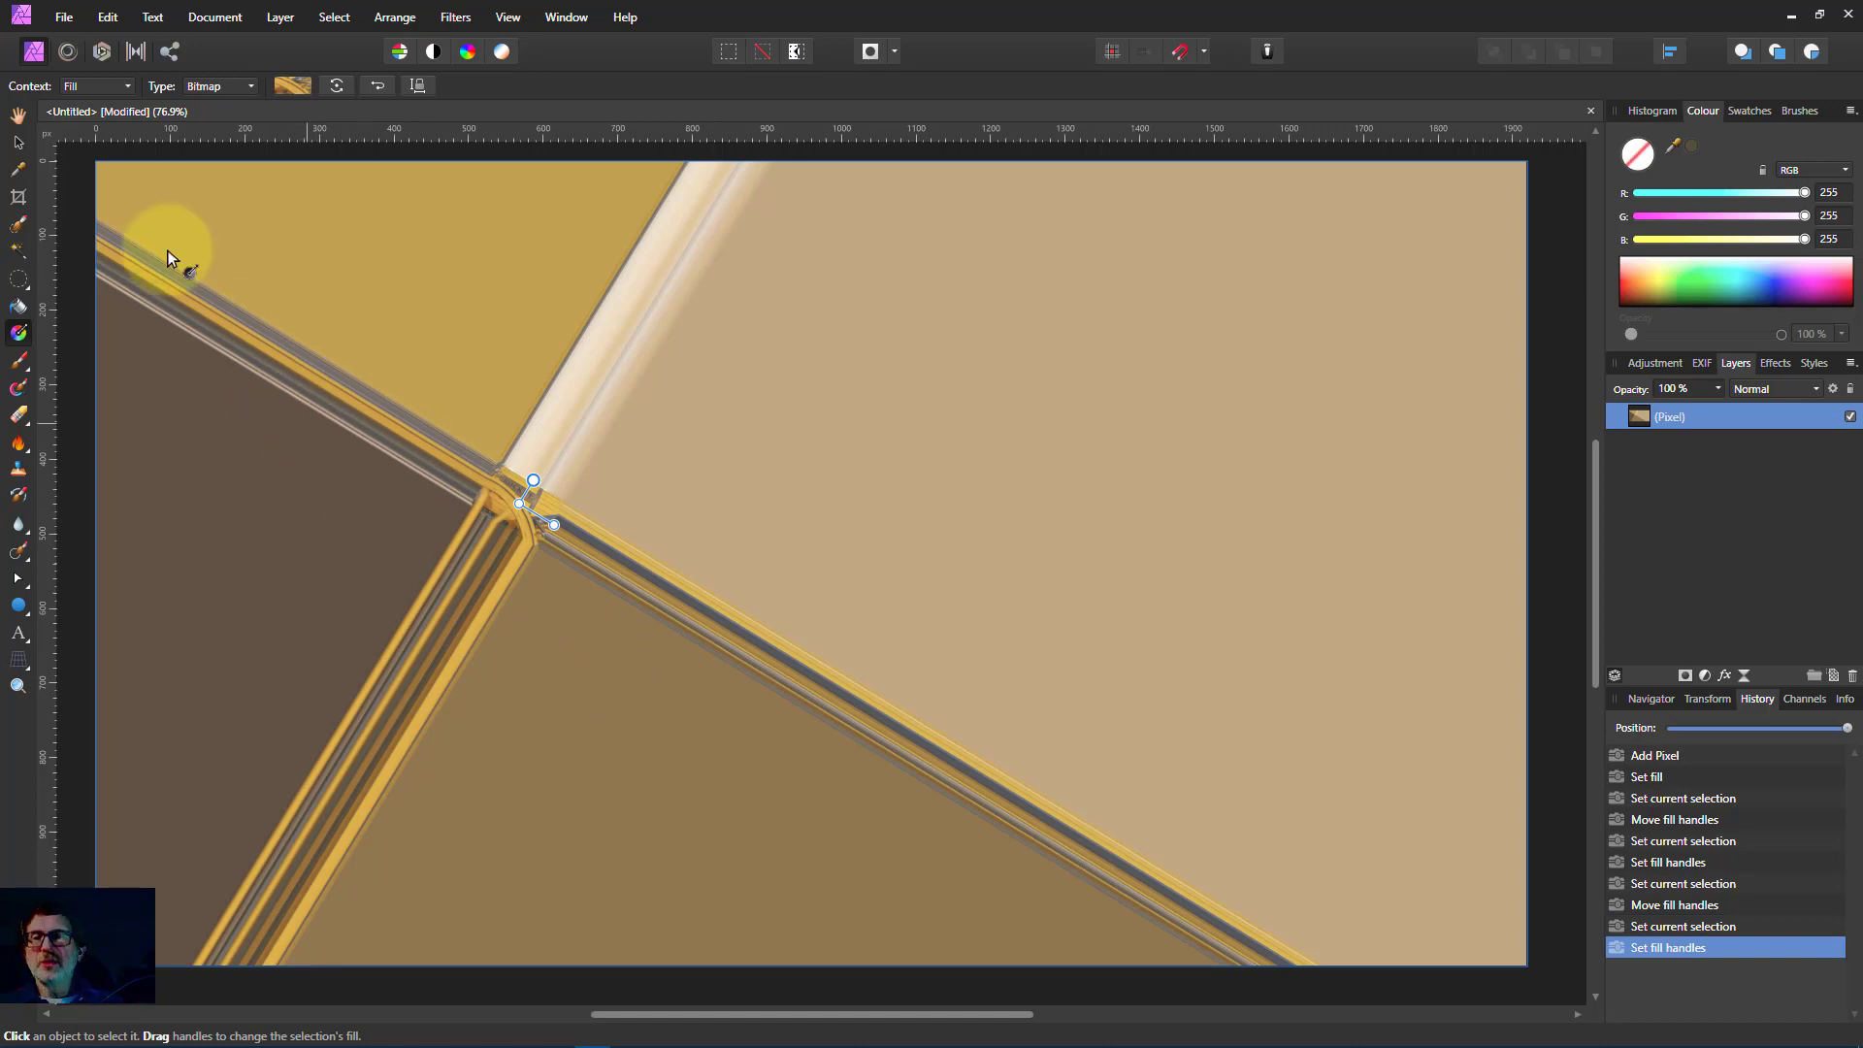
- Place before.jpg and drag it out in the upper-left area of the canvas
{"action": "left_click", "coordinate": [64, 16]}
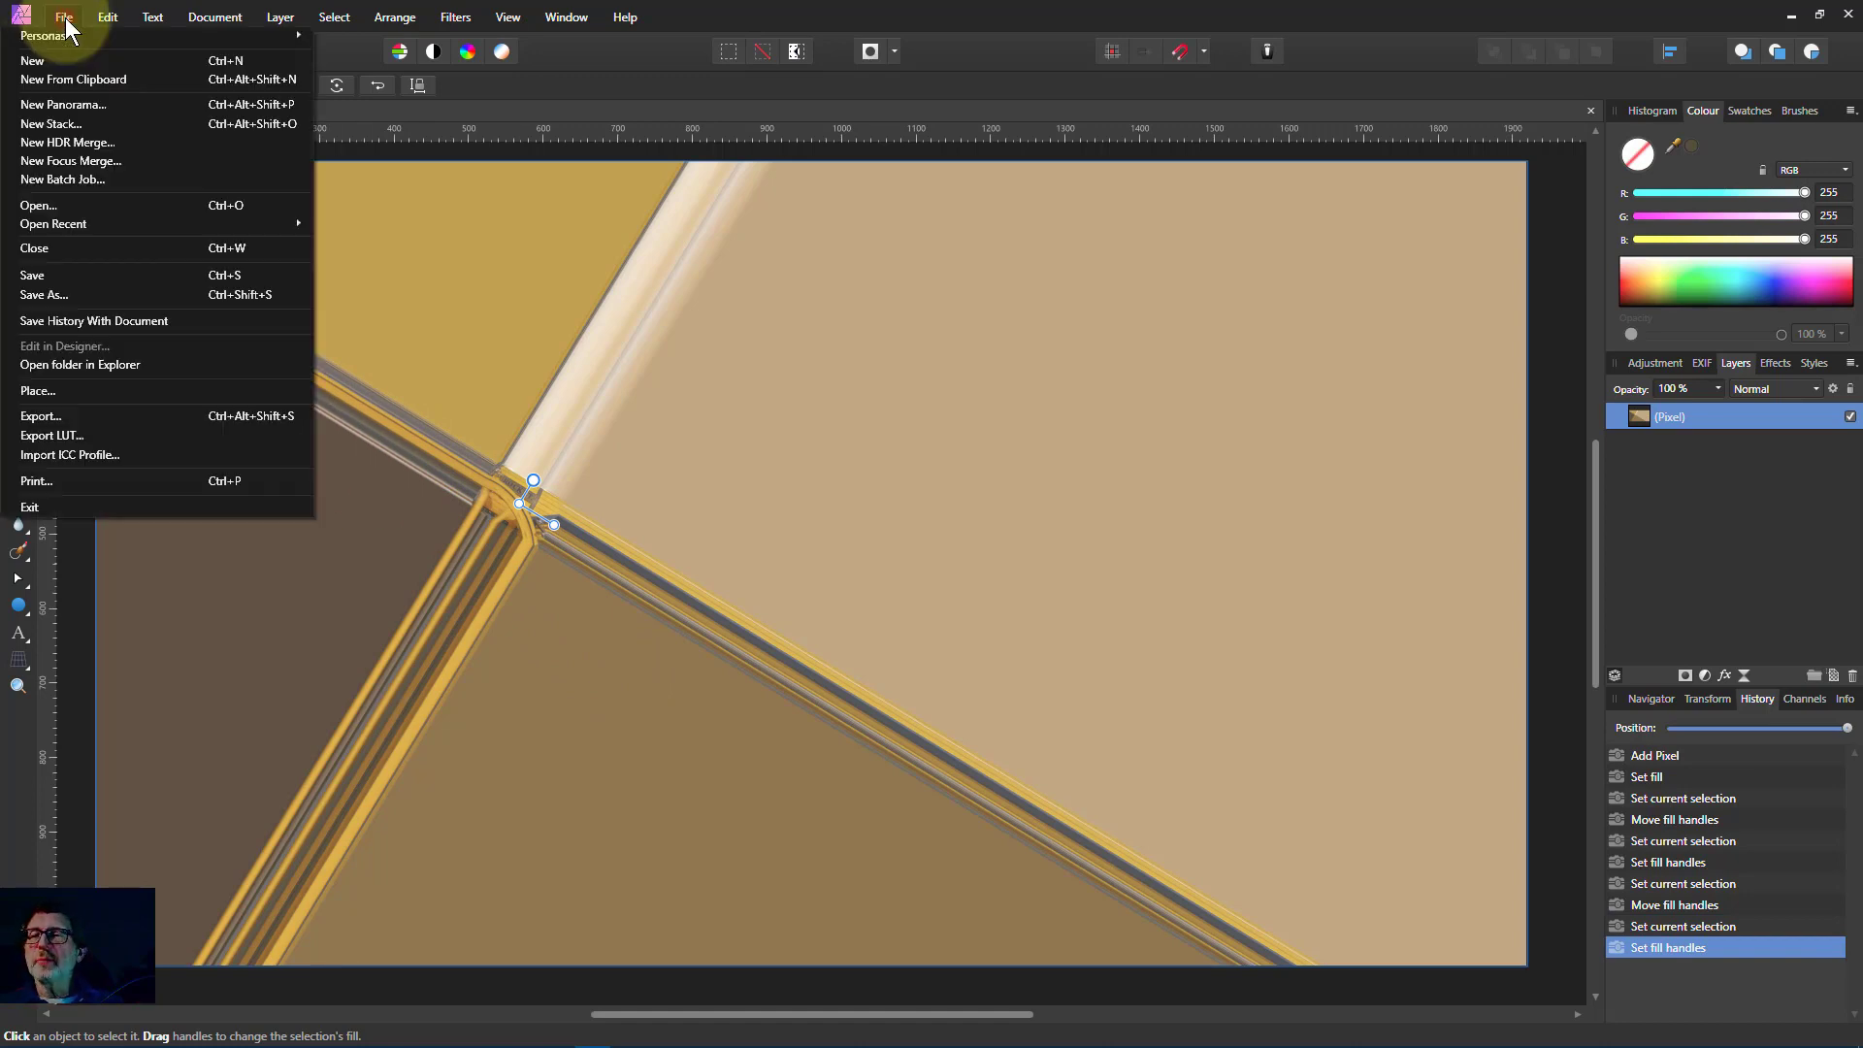
{"action": "left_click", "coordinate": [78, 388]}
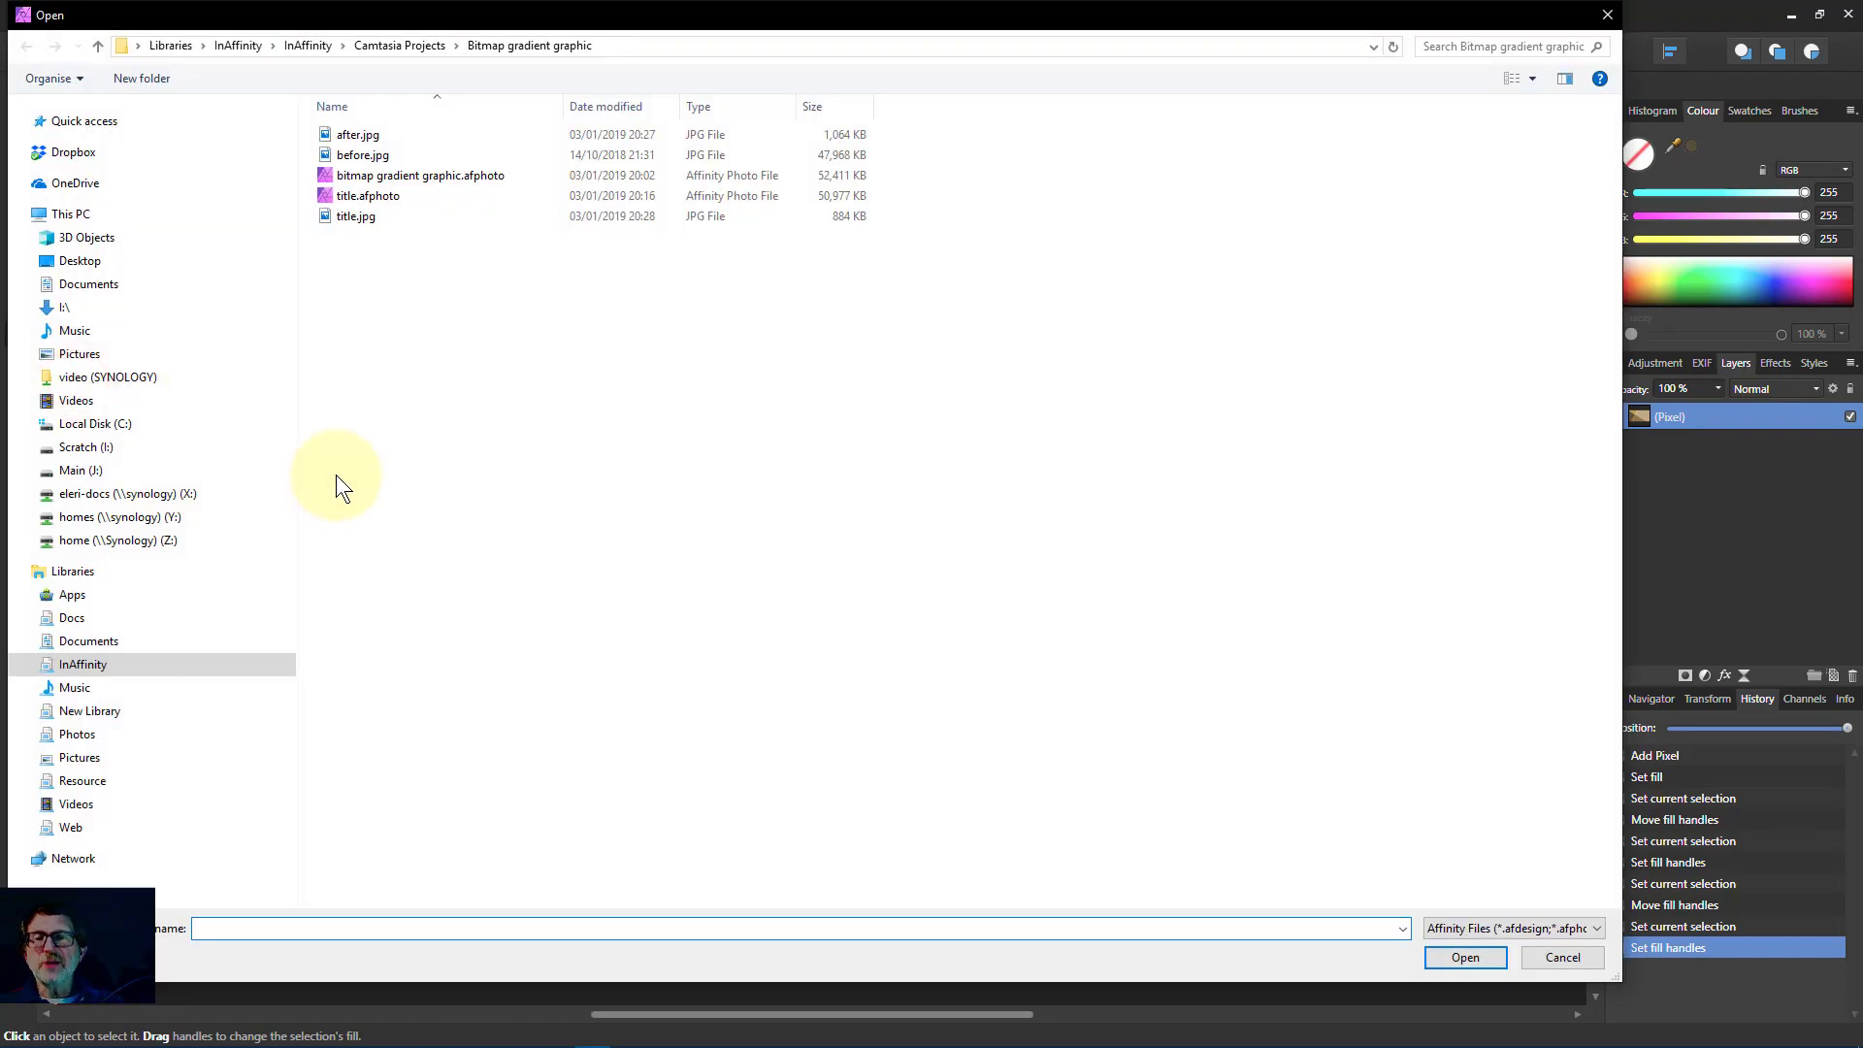
{"action": "double_click", "coordinate": [338, 149]}
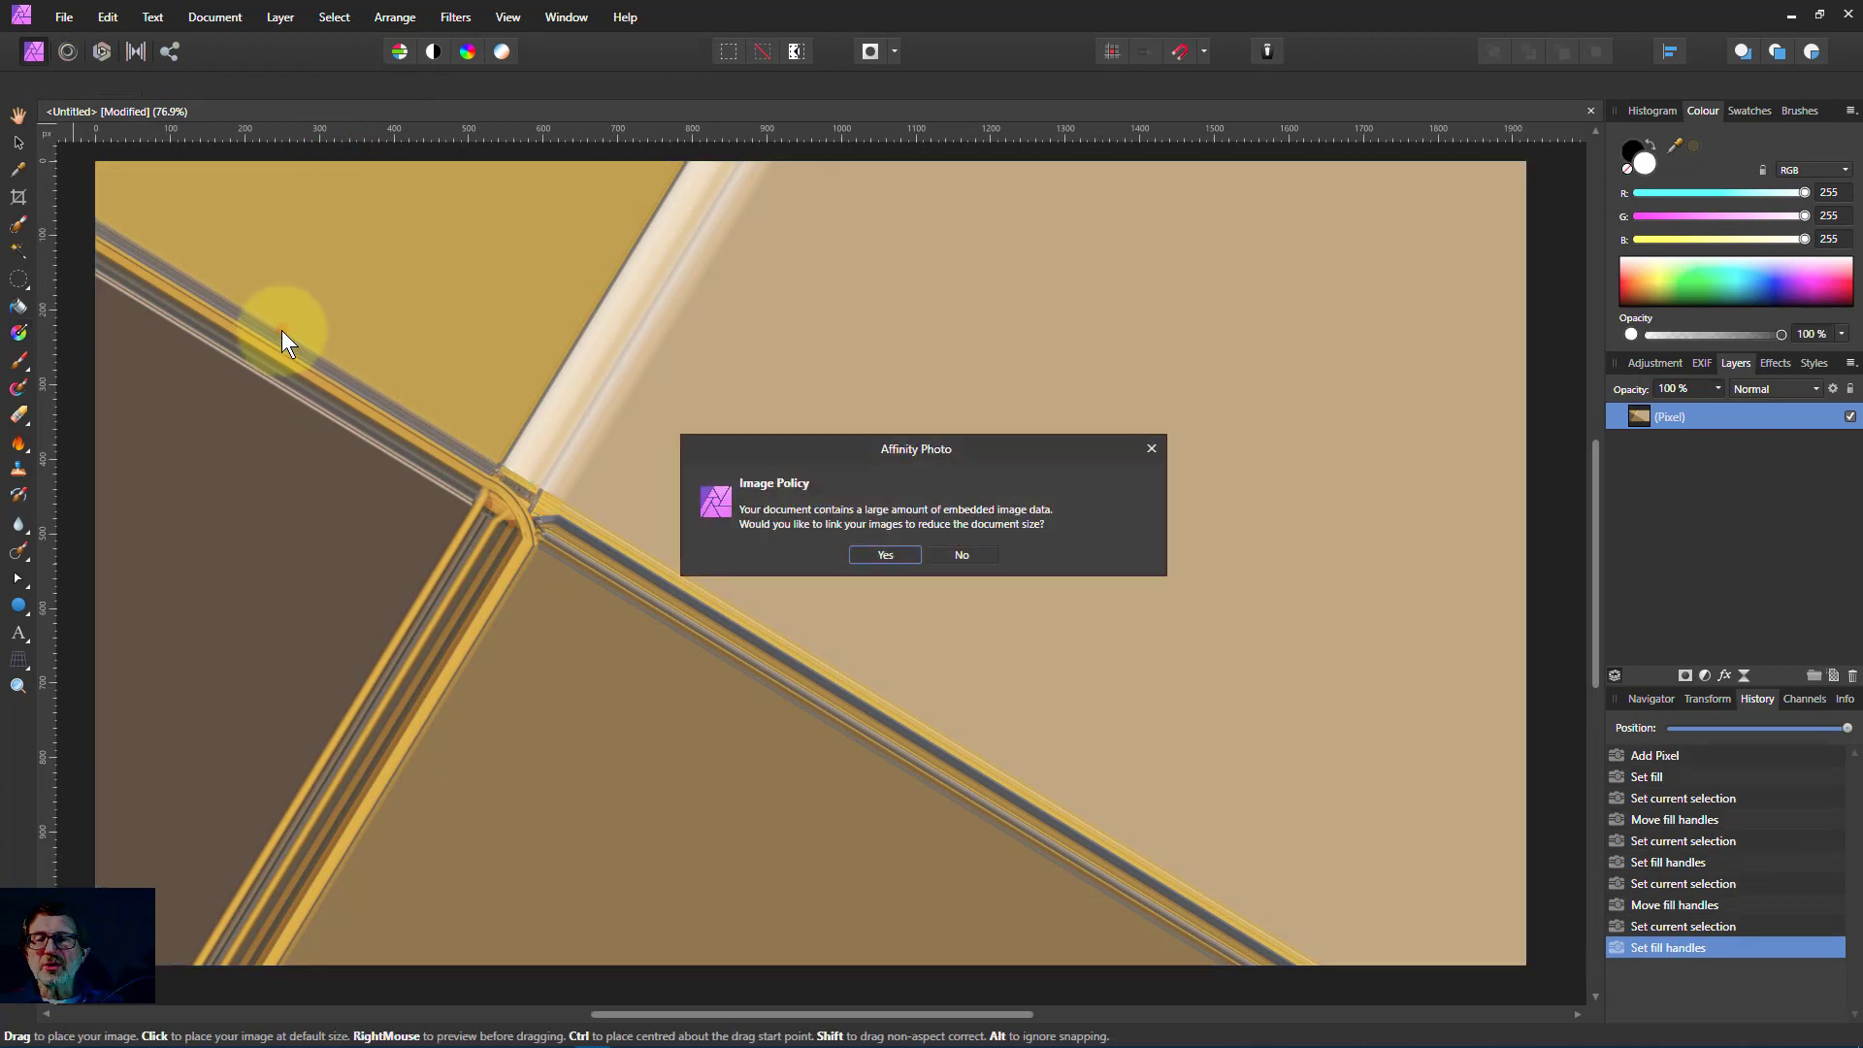
{"action": "left_click", "coordinate": [960, 555]}
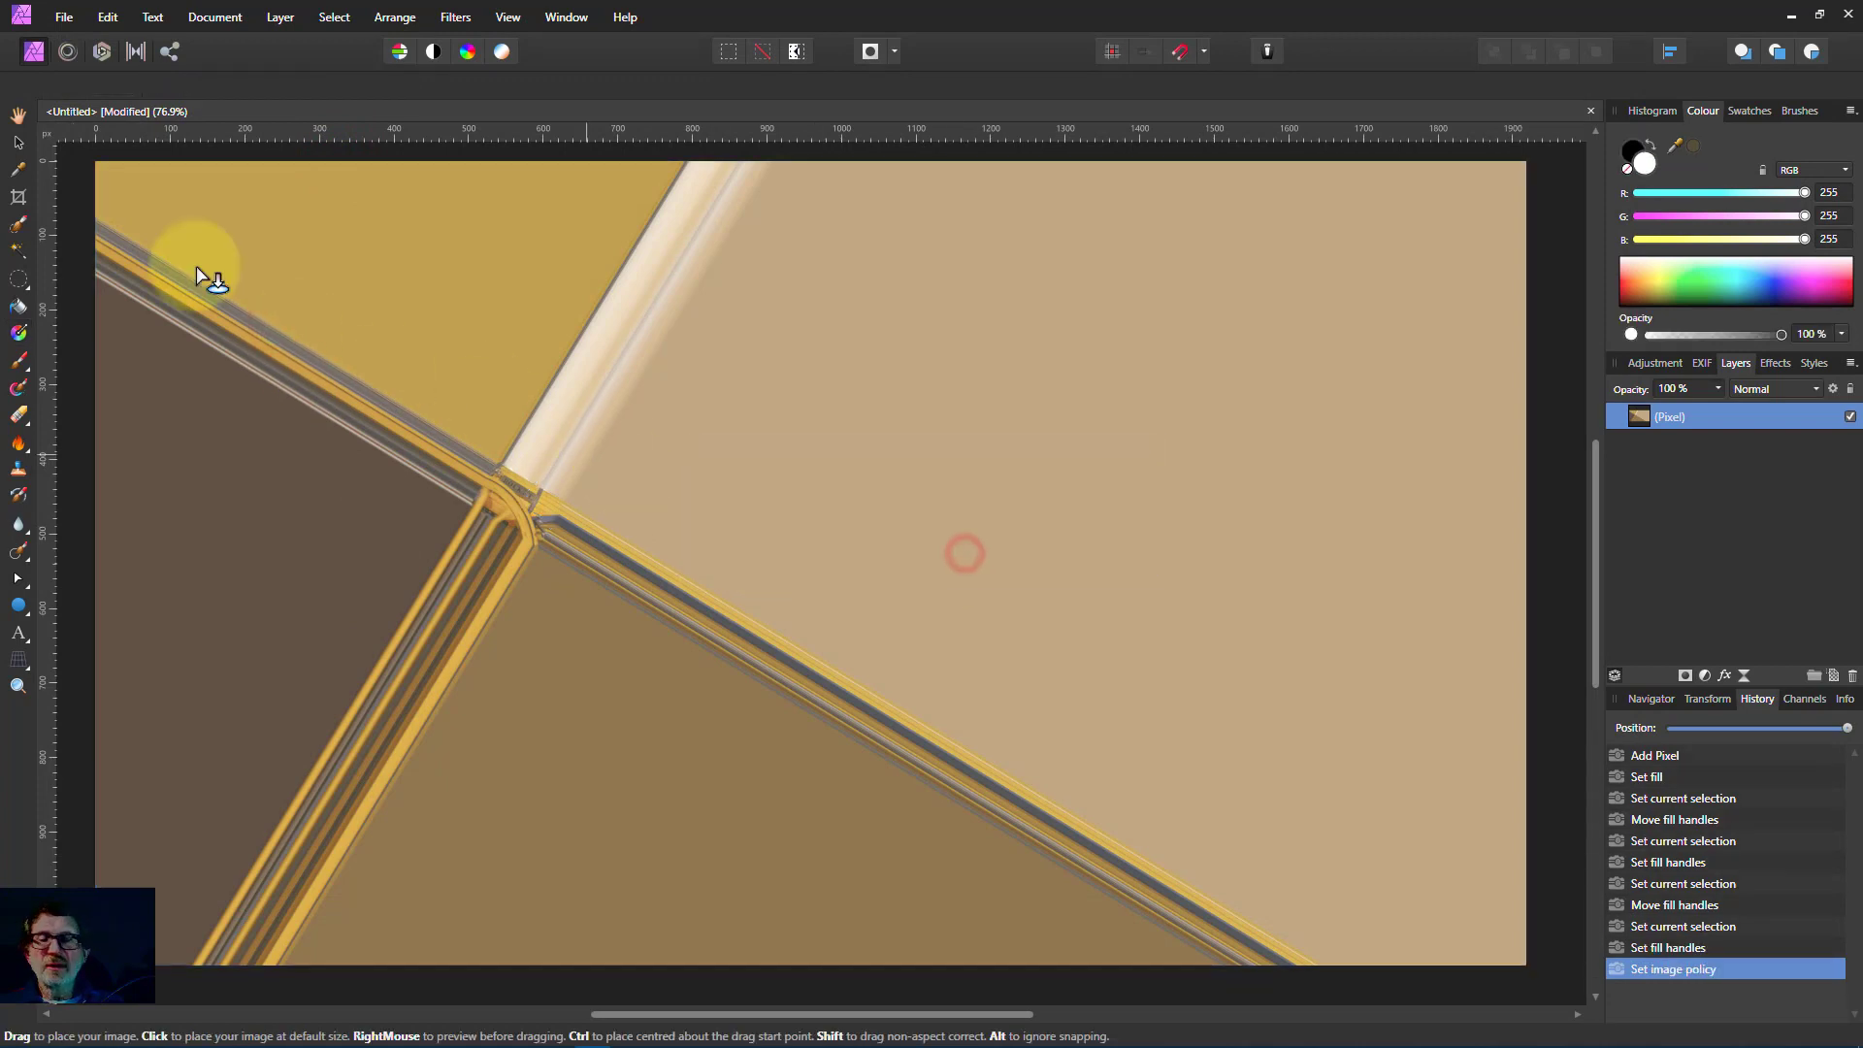
{"action": "left_click_drag", "start_coordinate": [188, 270], "coordinate": [658, 671]}
- Give the placed photo a dark brown stroke (RGB 37, 33, 21) sampled from the image
{"action": "left_click", "coordinate": [593, 615]}
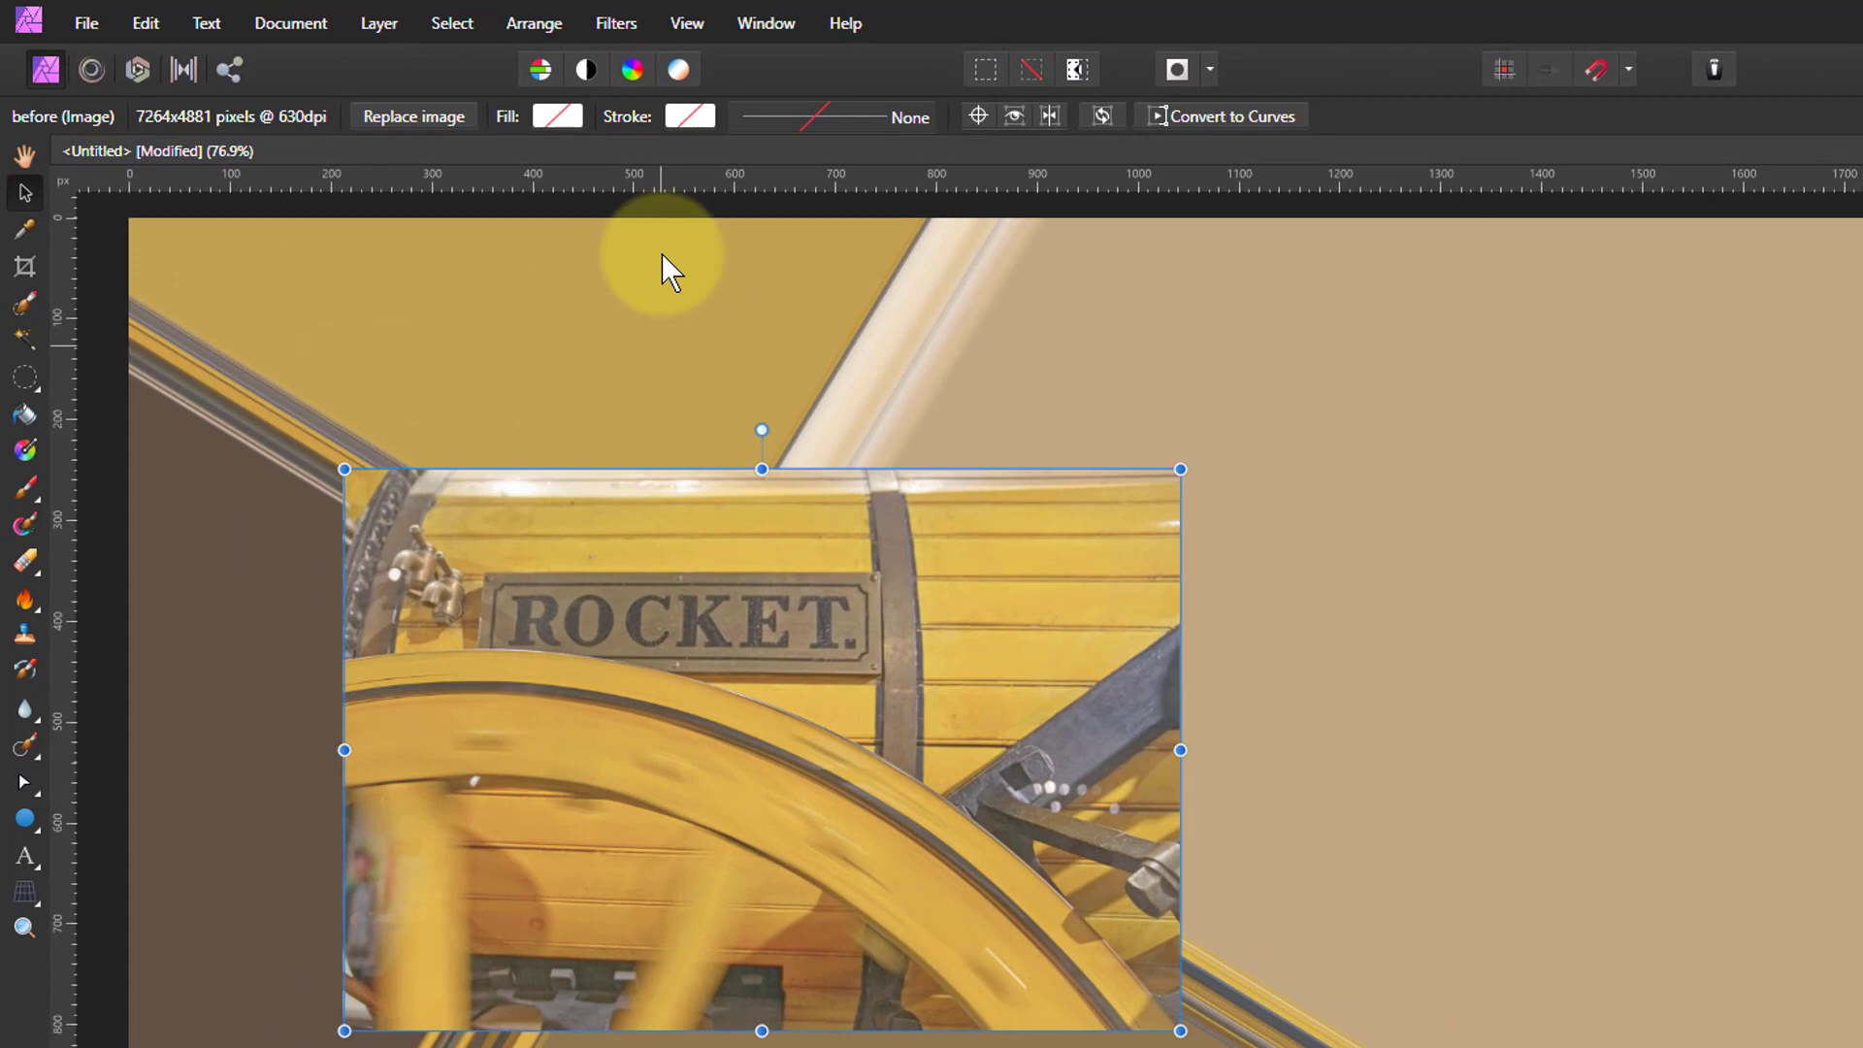
{"action": "left_click", "coordinate": [686, 117]}
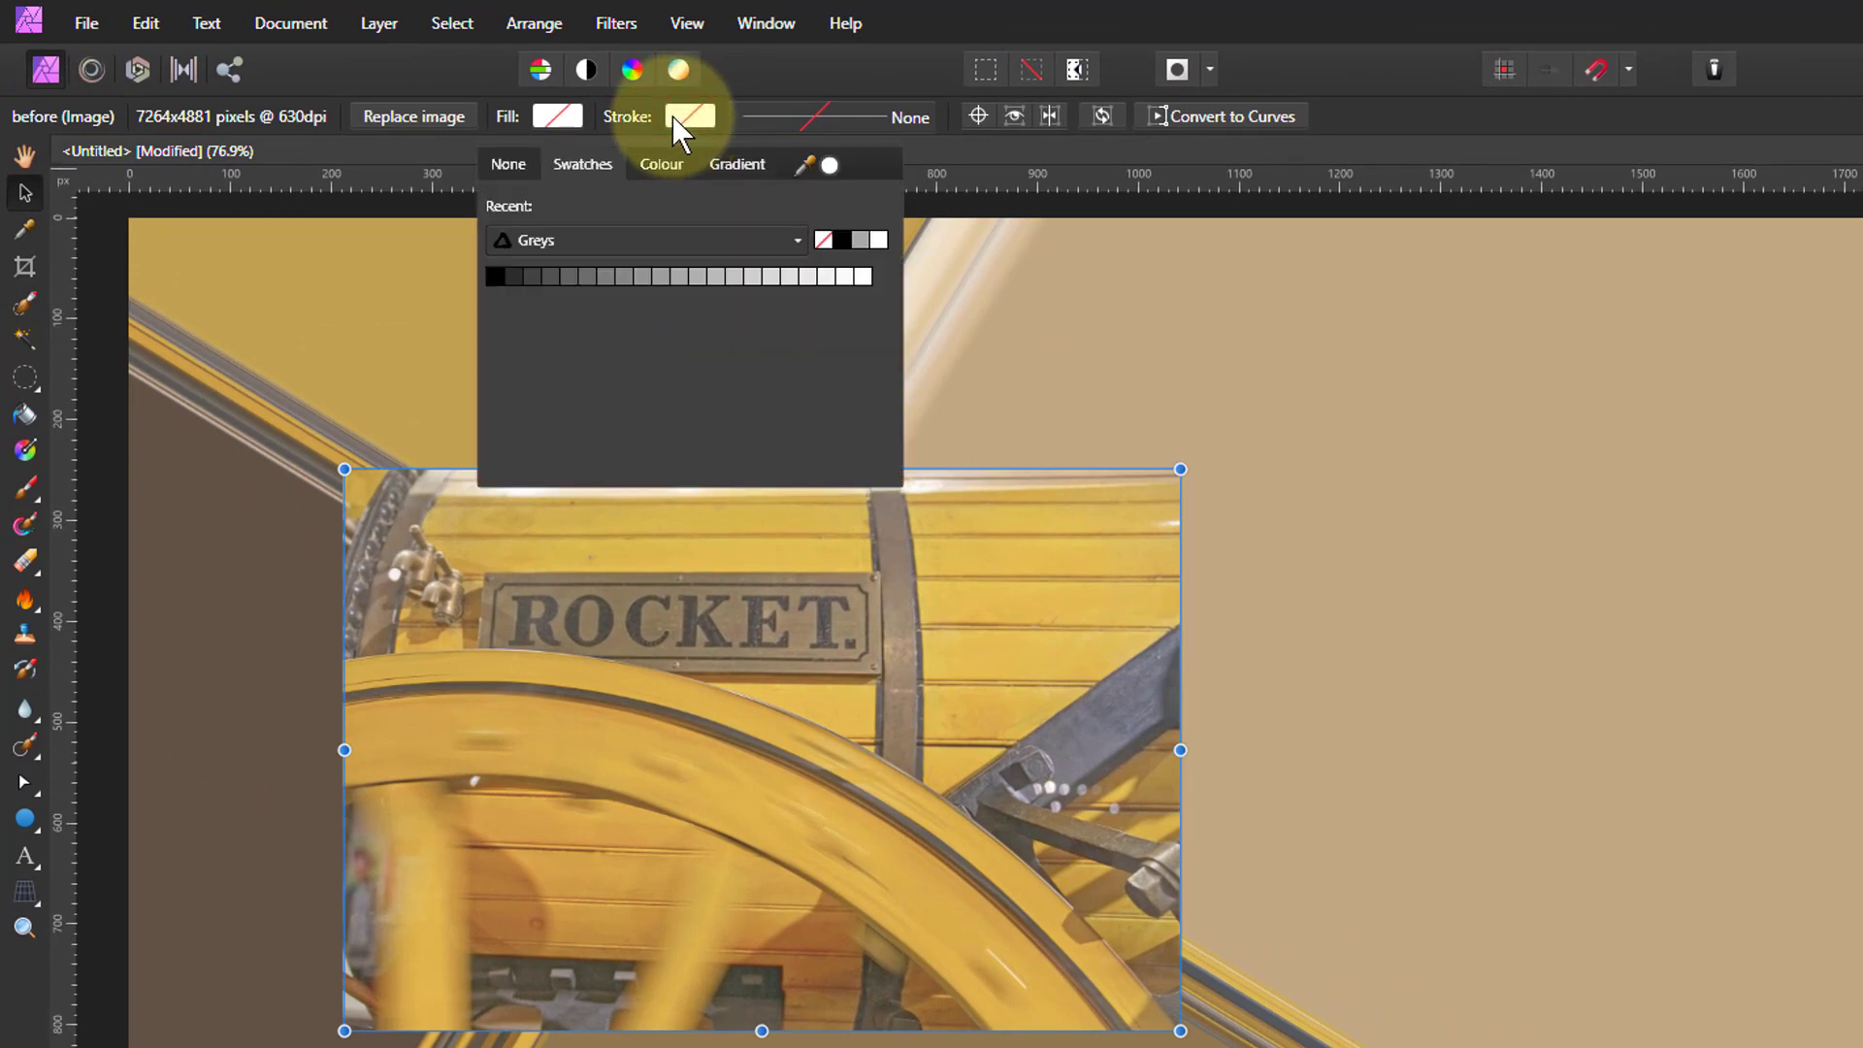
{"action": "left_click", "coordinate": [660, 165]}
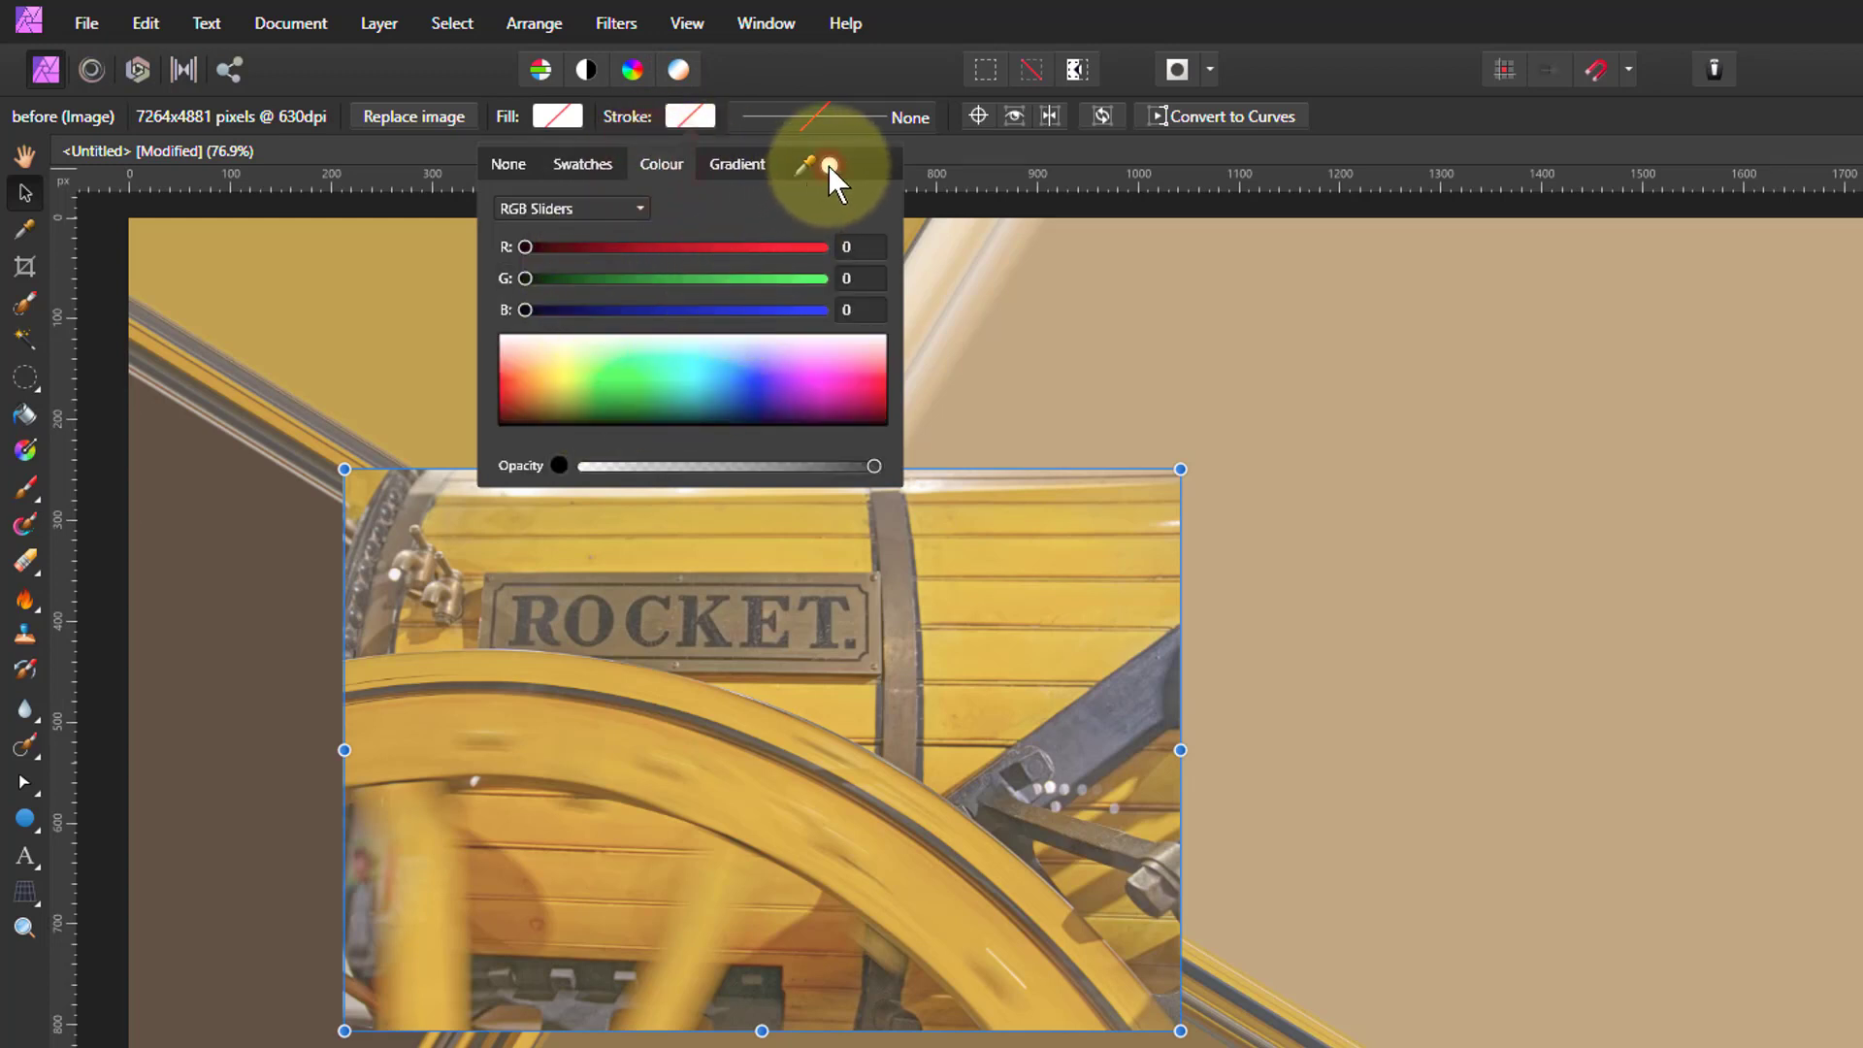
{"action": "mouse_move", "coordinate": [829, 166]}
{"action": "left_mouse_down"}
{"action": "mouse_move", "coordinate": [743, 294]}
{"action": "mouse_move", "coordinate": [600, 435]}
{"action": "mouse_move", "coordinate": [440, 766]}
{"action": "mouse_move", "coordinate": [272, 664]}
{"action": "mouse_move", "coordinate": [539, 852]}
{"action": "mouse_move", "coordinate": [562, 961]}
{"action": "left_mouse_up"}
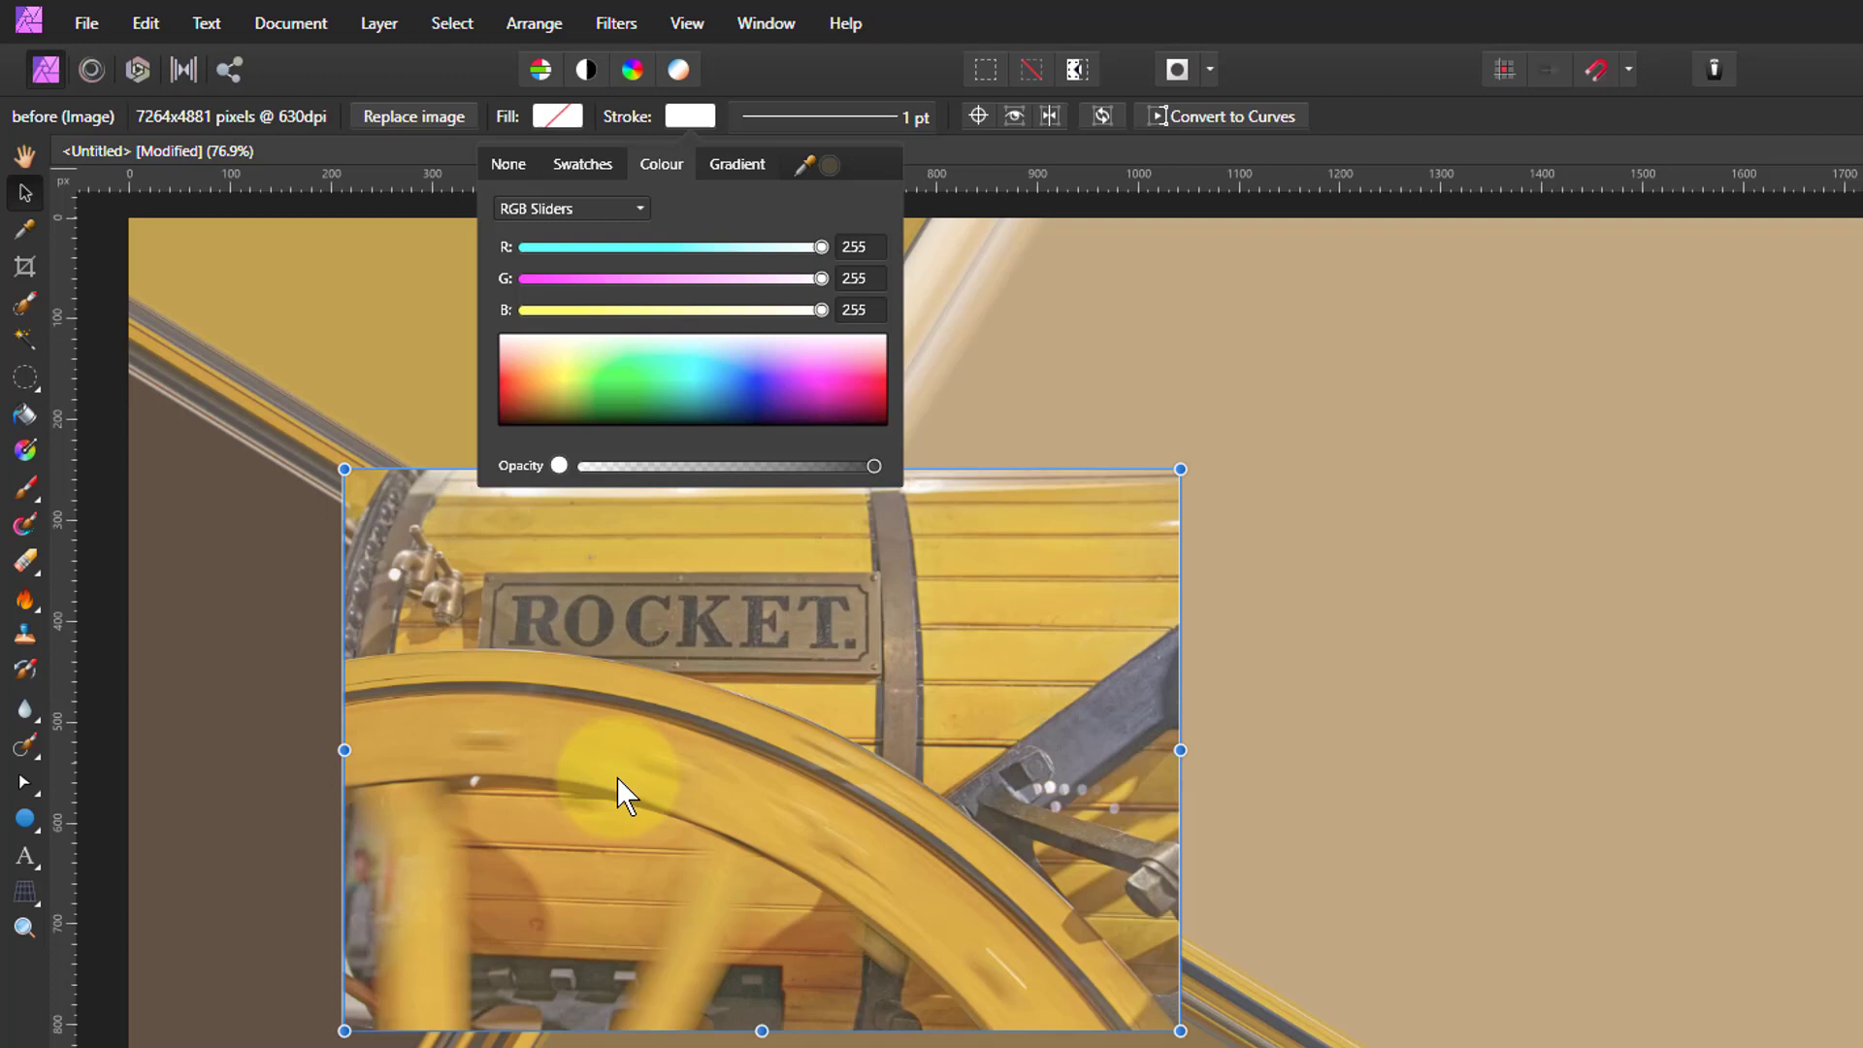
{"action": "left_click", "coordinate": [826, 165]}
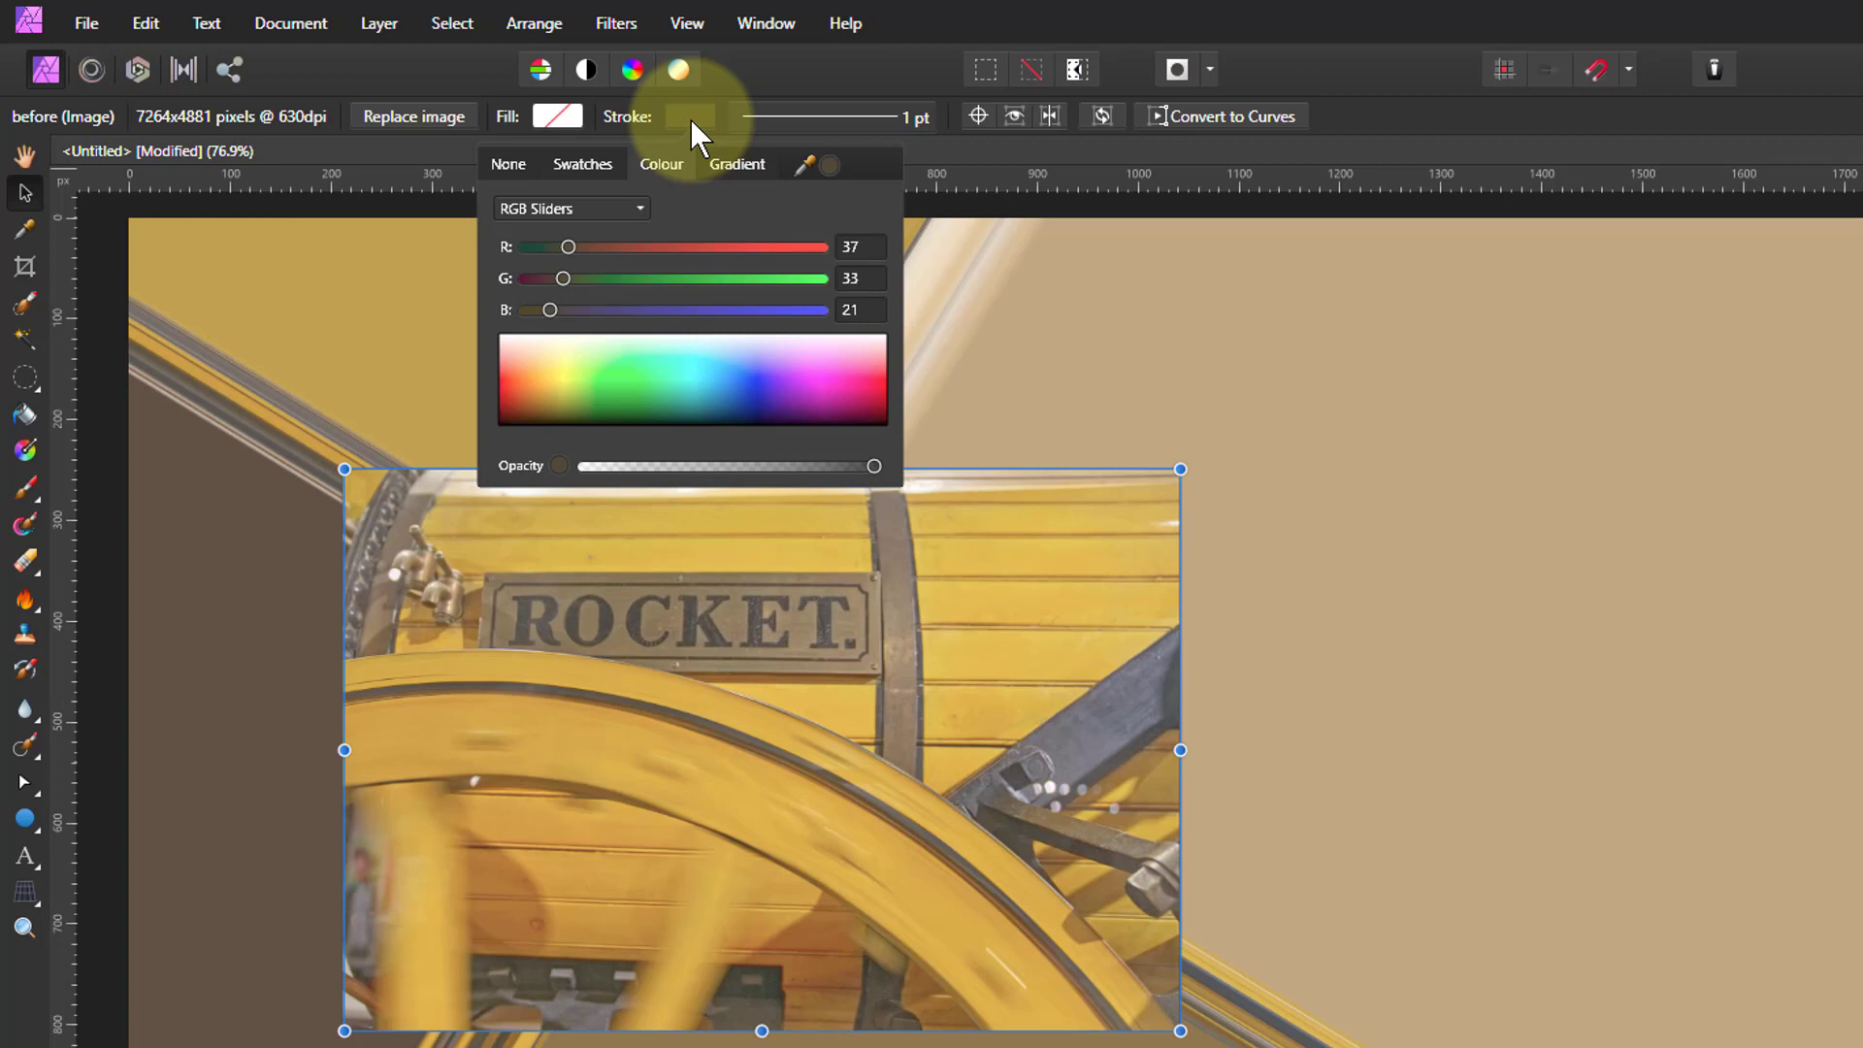
{"action": "left_click", "coordinate": [830, 115]}
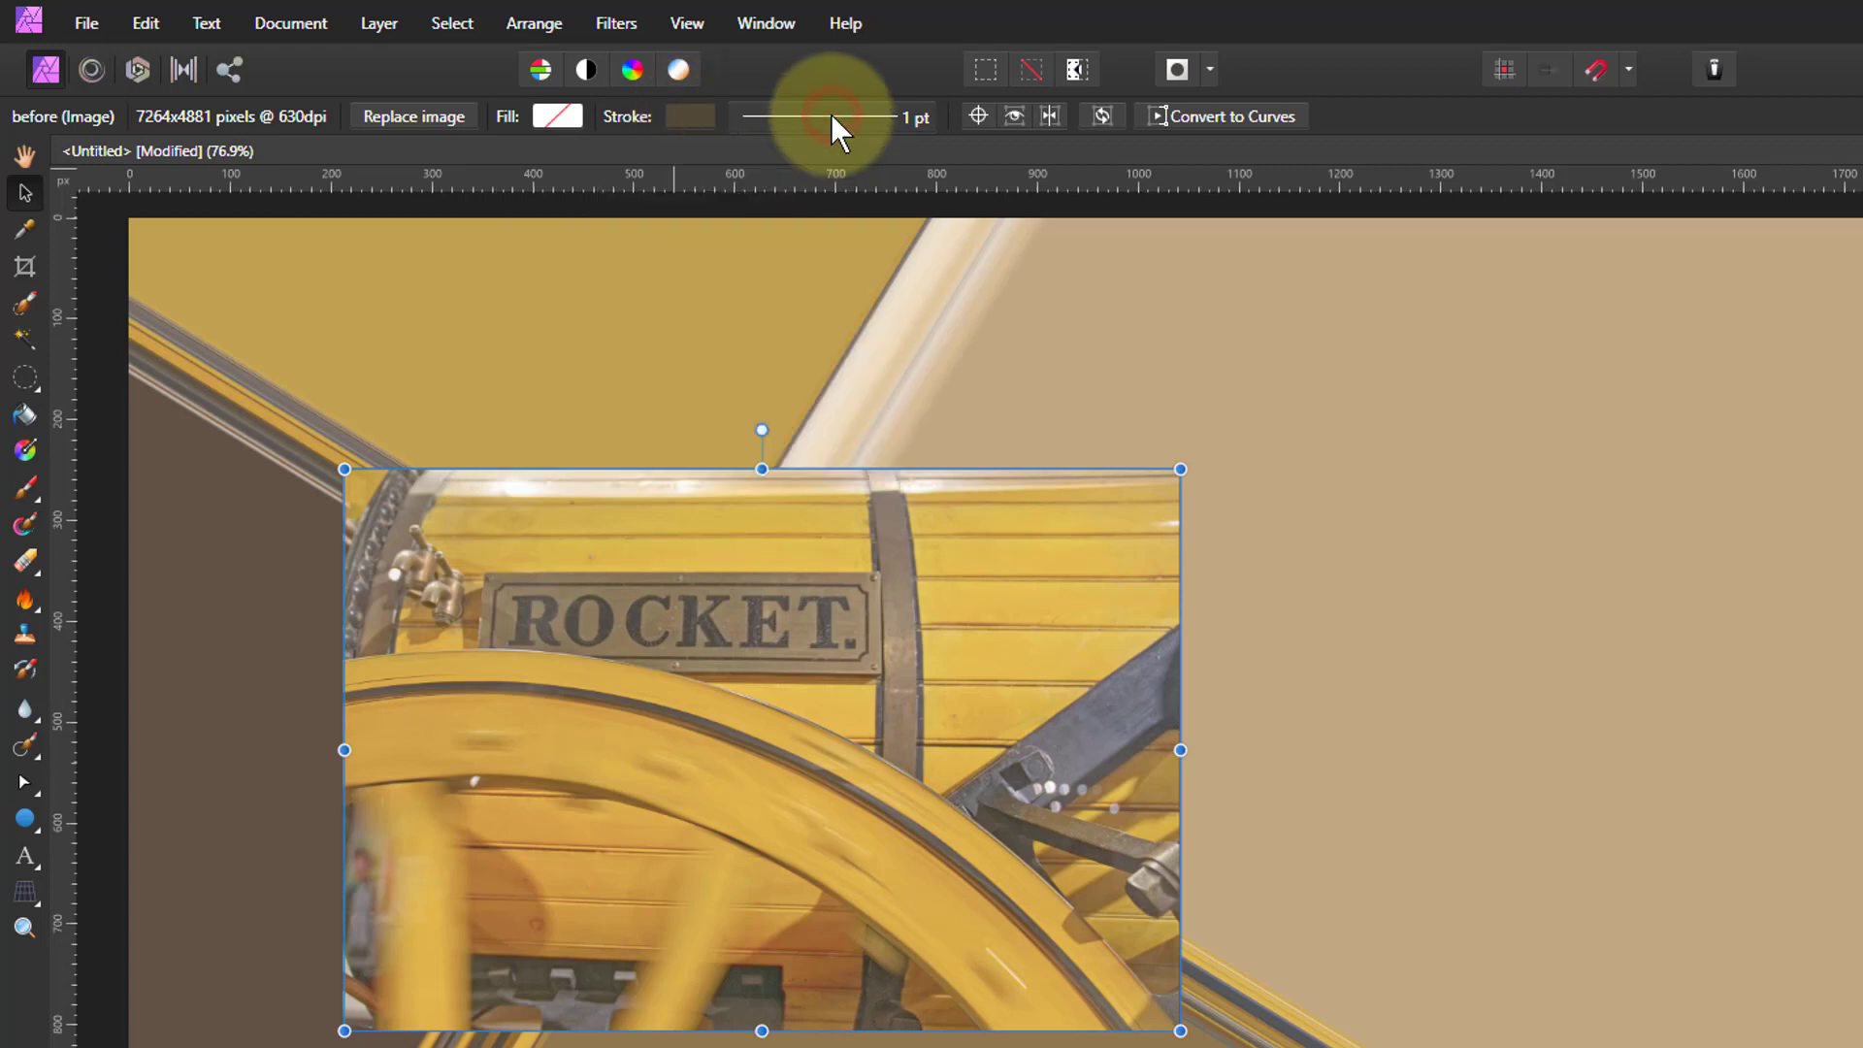
{"action": "left_click", "coordinate": [831, 115]}
- Change the photo's stroke width from 1 pt to 20 pt
{"action": "left_click", "coordinate": [946, 211]}
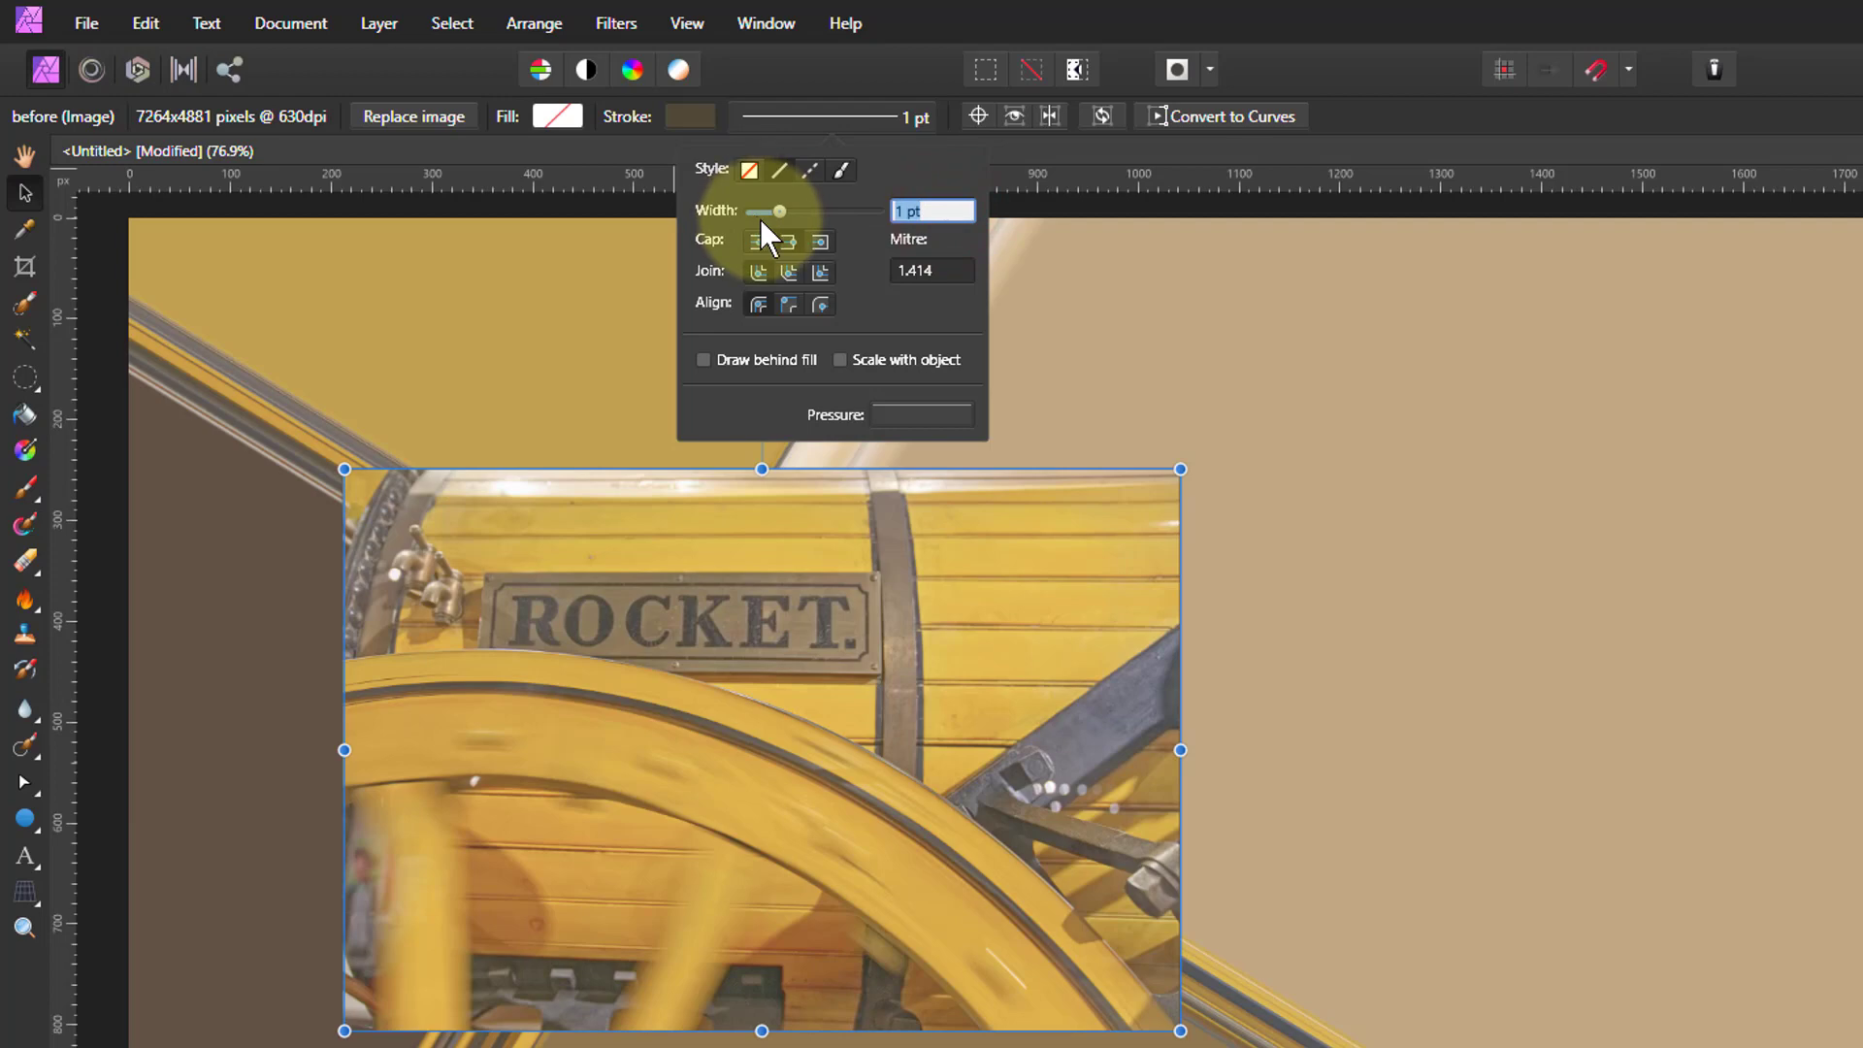
{"action": "type", "text": "20"}
{"action": "key", "text": "Return"}
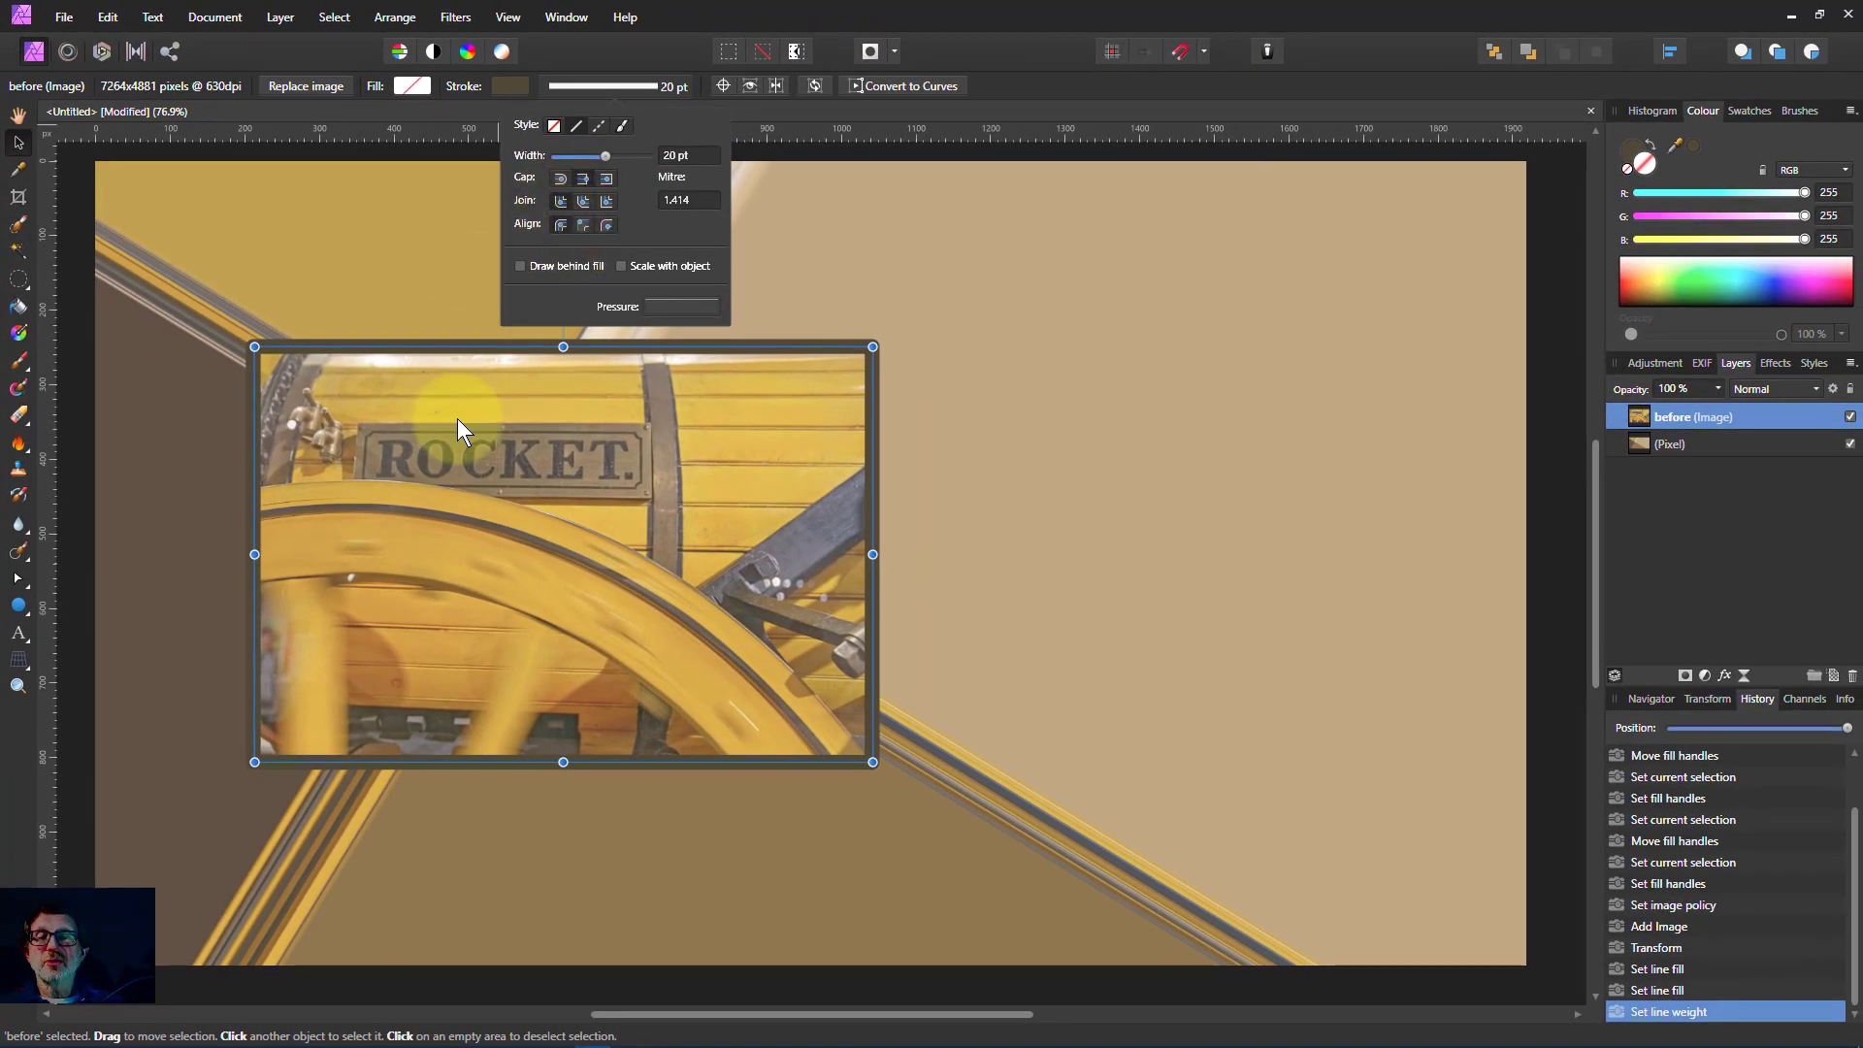
{"action": "left_click", "coordinate": [444, 446]}
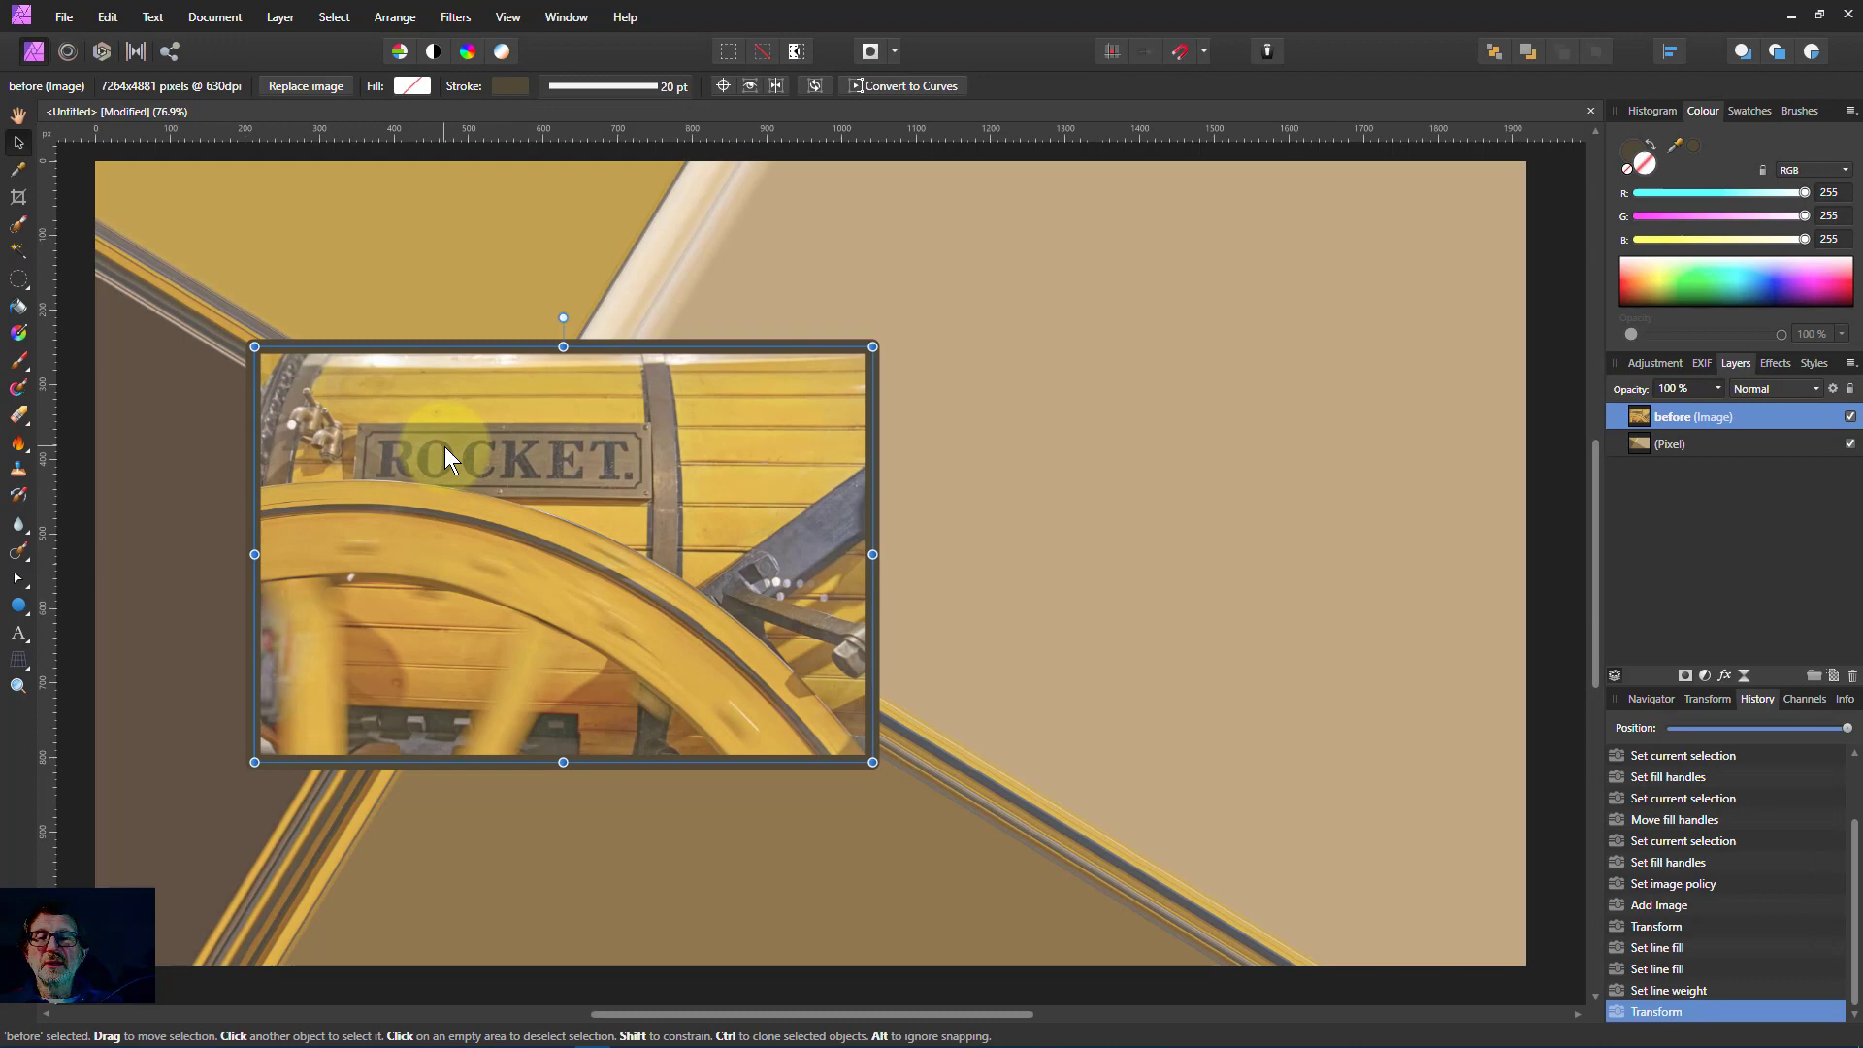
- Nudge the photo up, widen it from the bottom-right corner, then shift it up-left
{"action": "left_click_drag", "start_coordinate": [443, 483], "coordinate": [438, 444]}
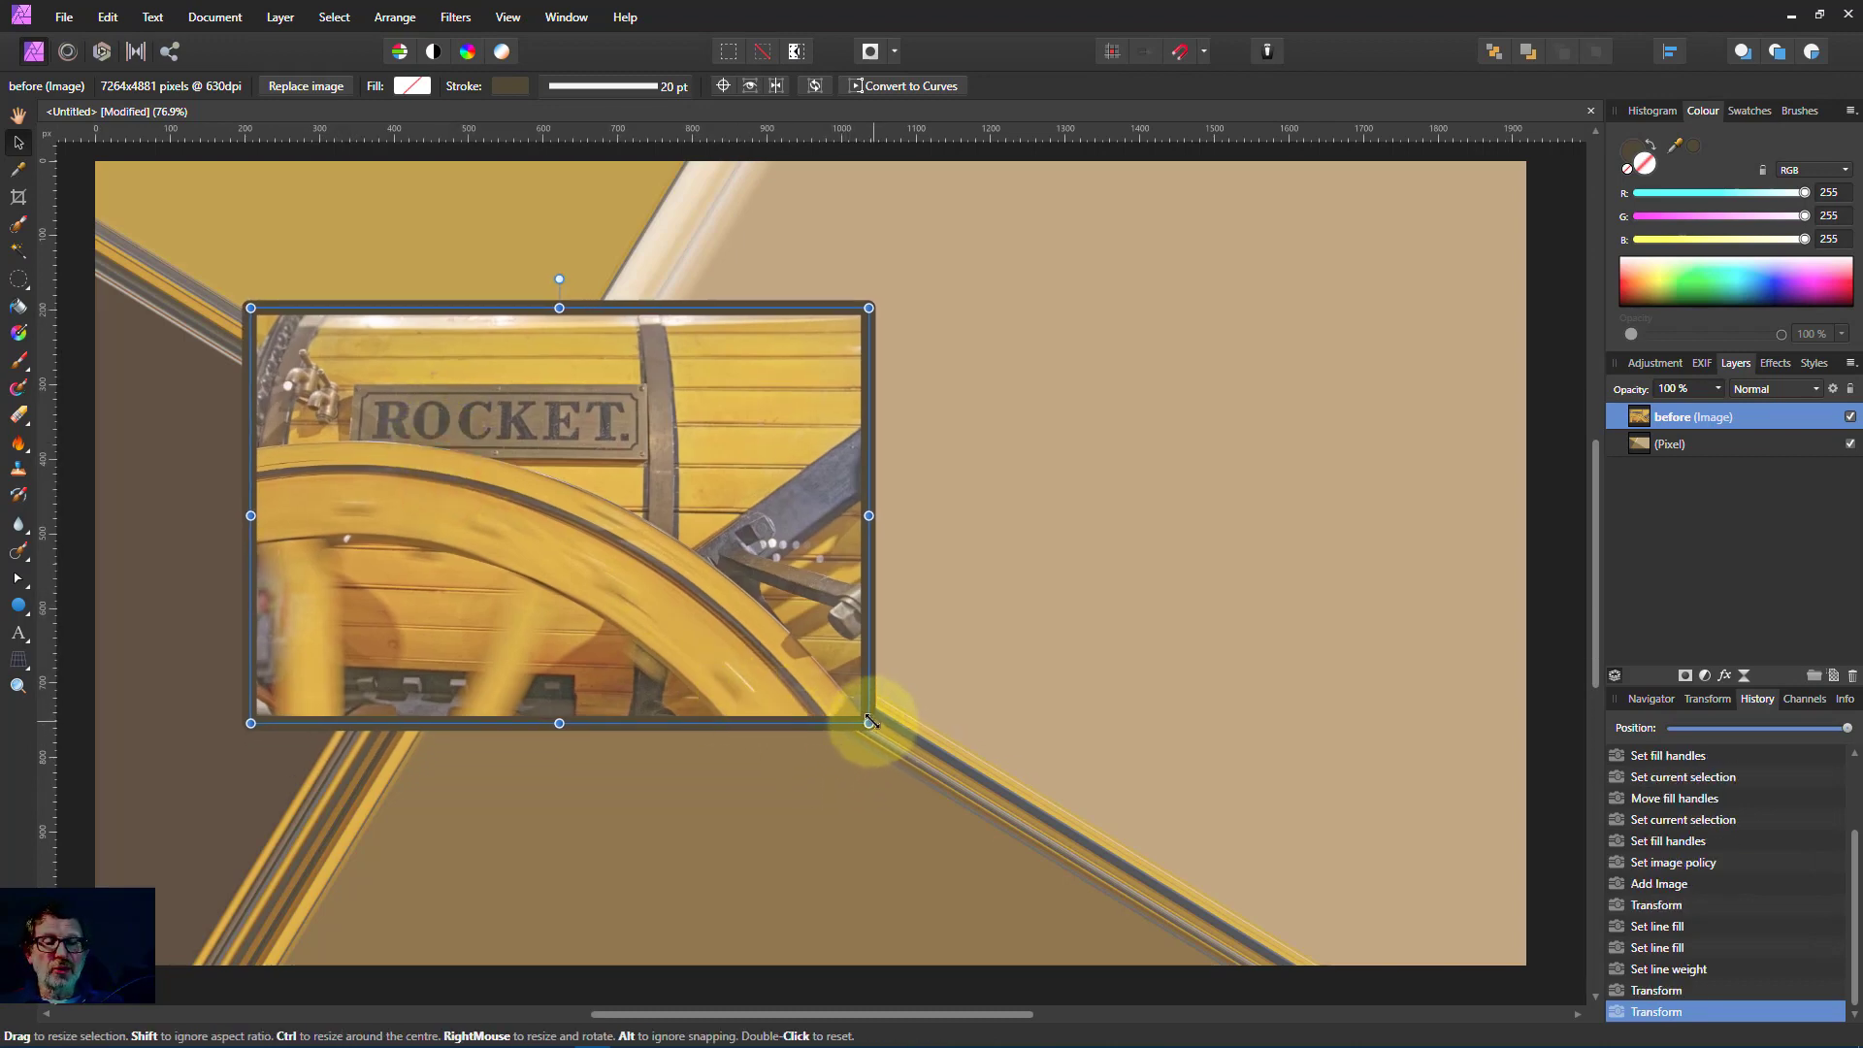
{"action": "left_click_drag", "start_coordinate": [870, 724], "coordinate": [902, 746]}
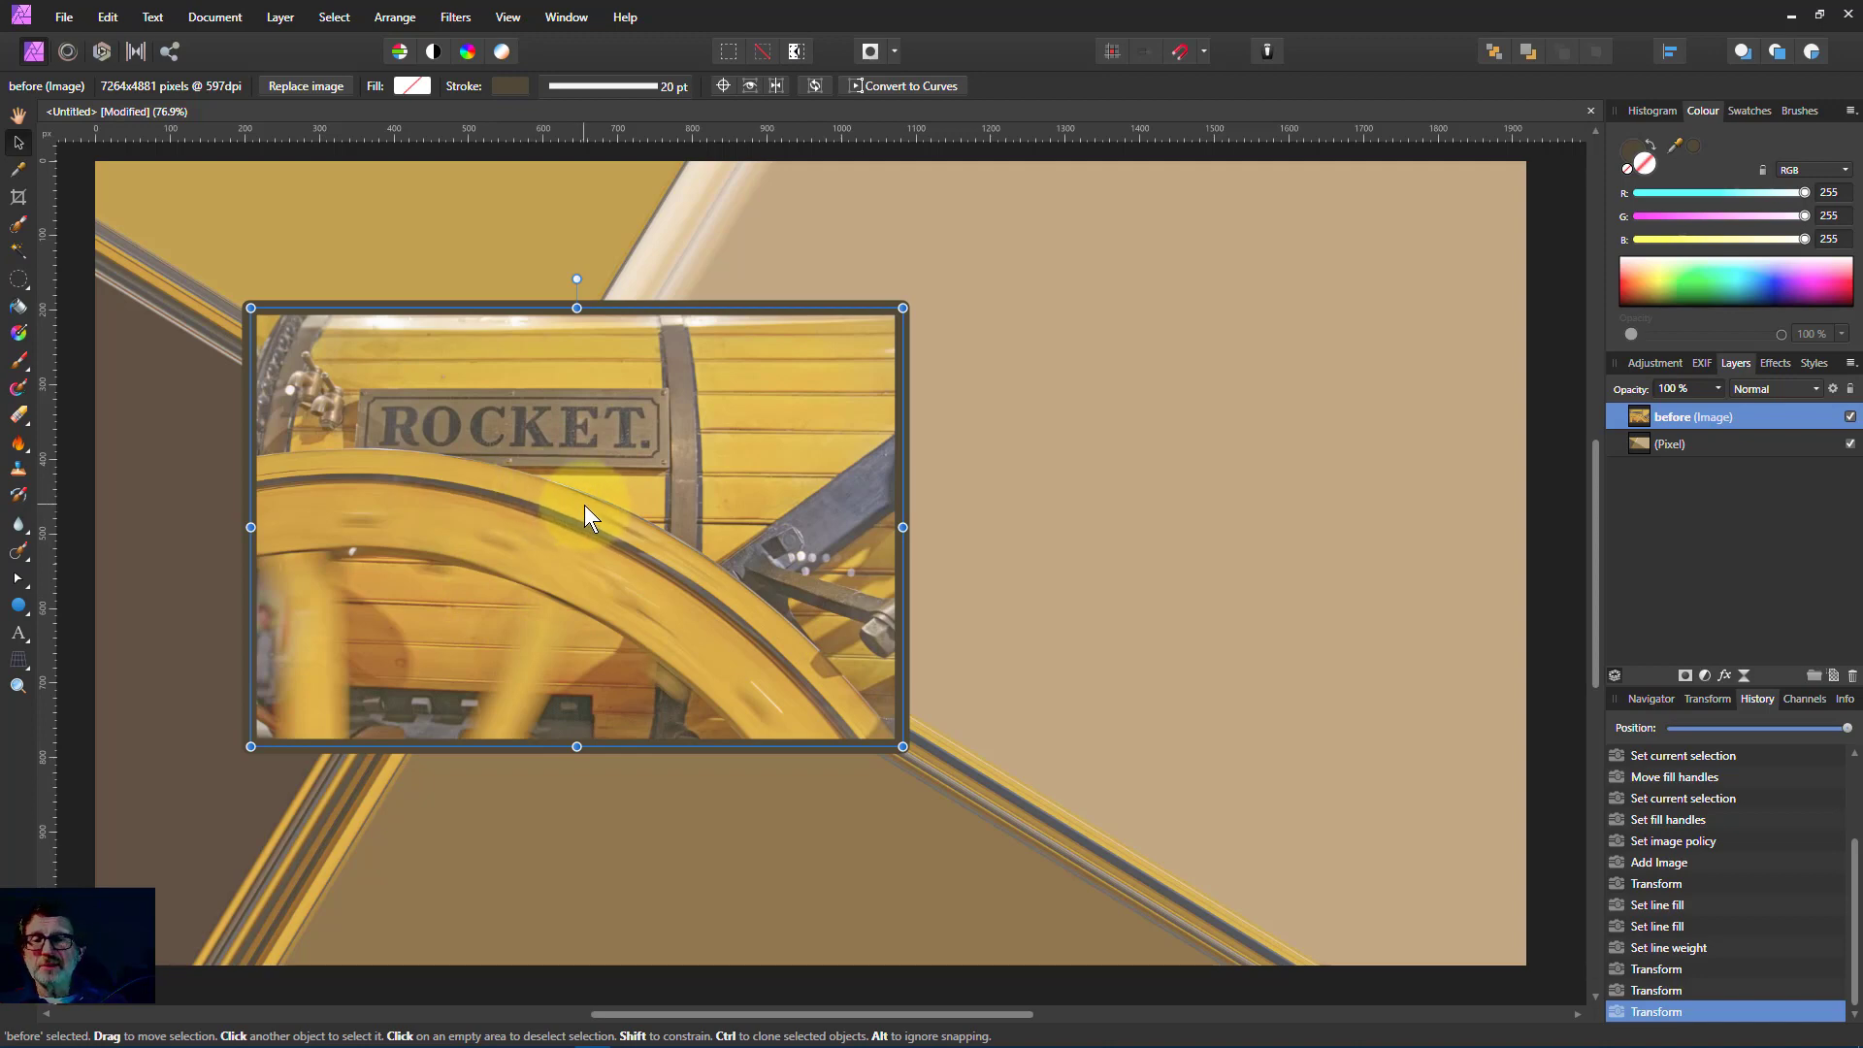
{"action": "left_click_drag", "start_coordinate": [585, 505], "coordinate": [534, 486]}
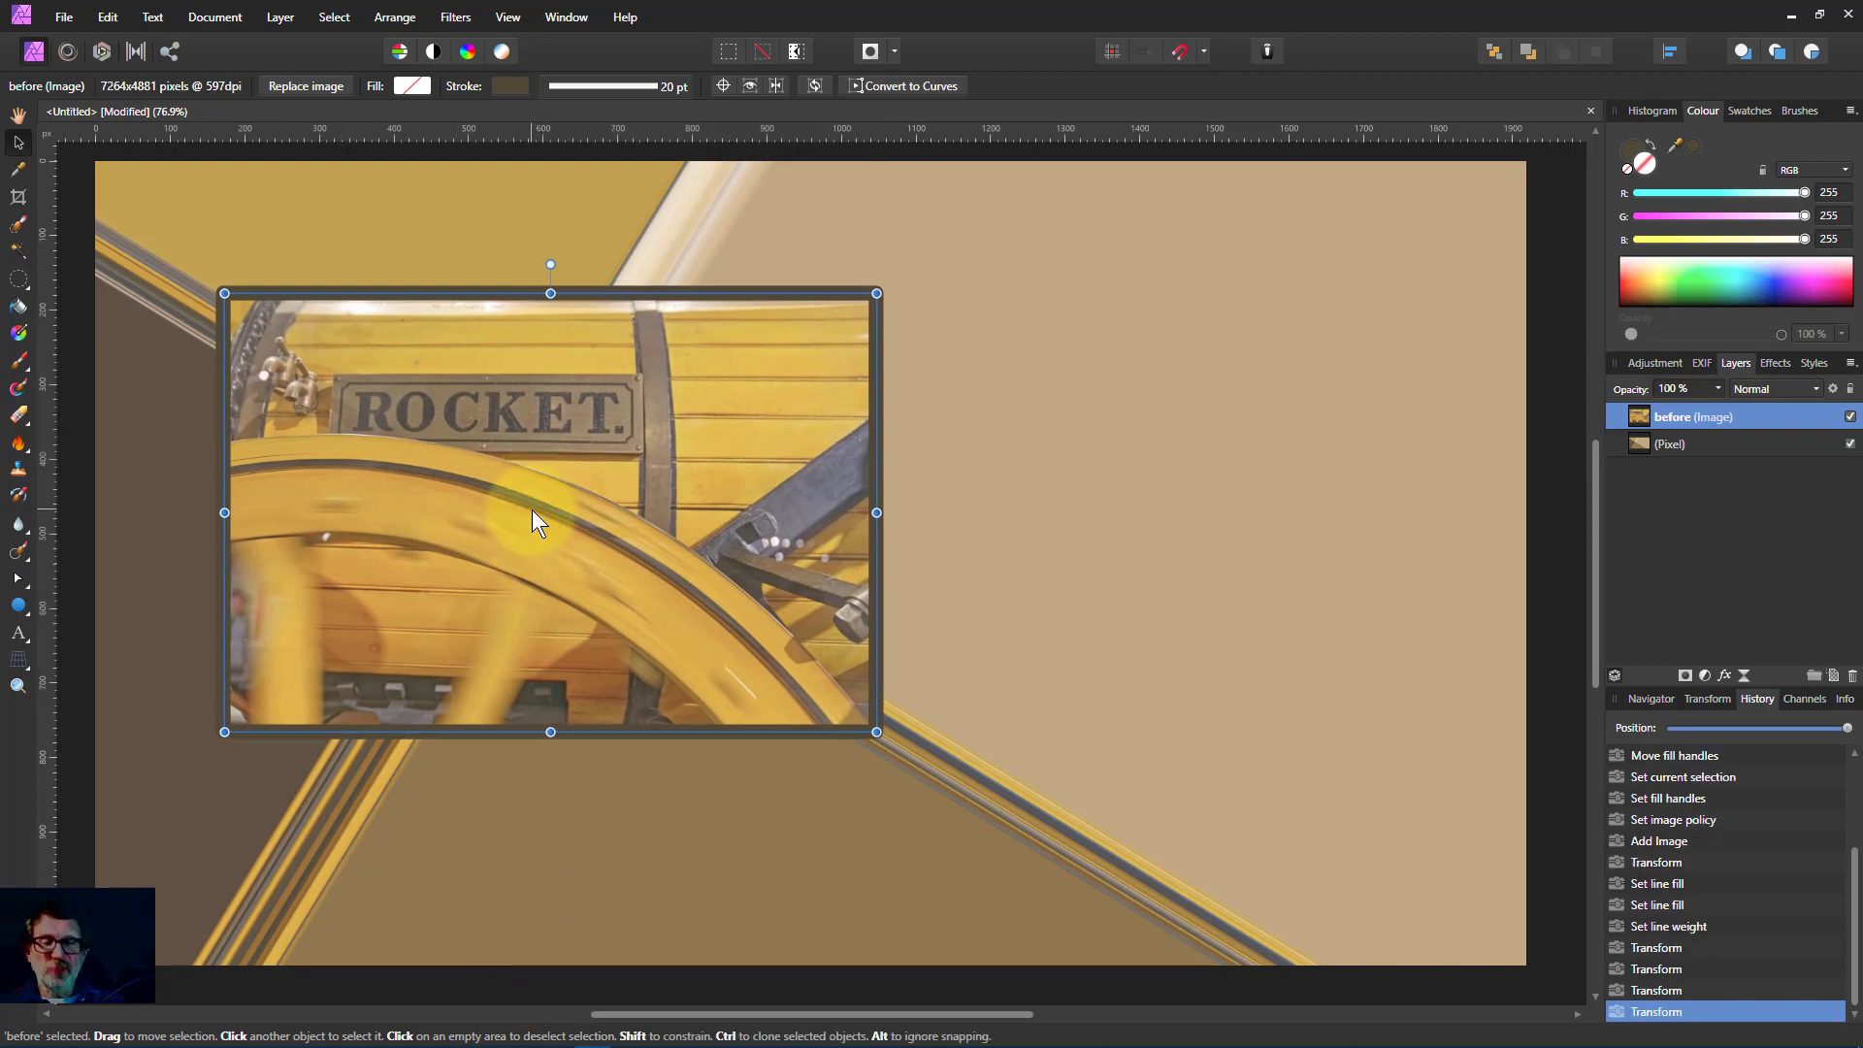